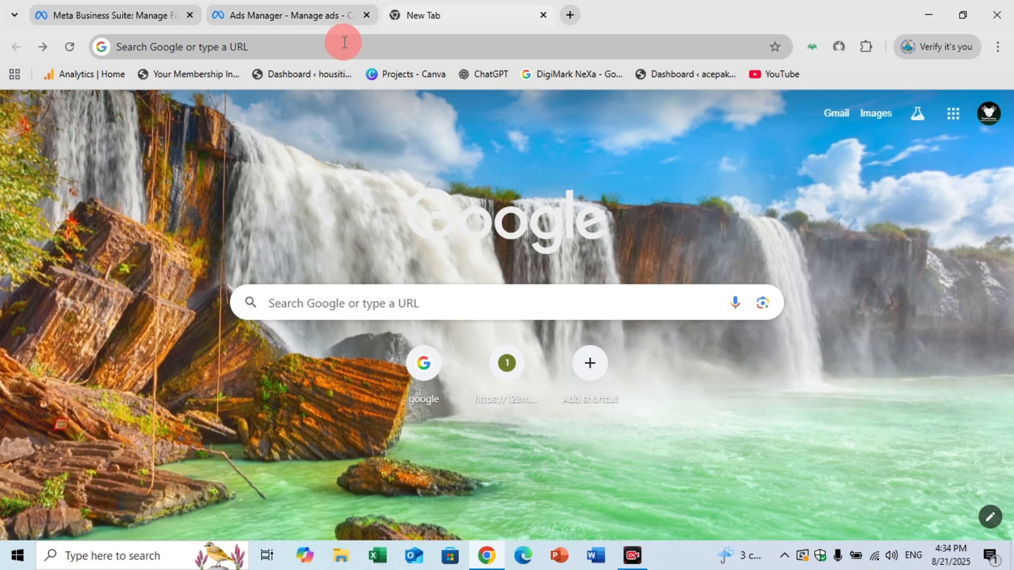
Search the web for "business.facebook.con" and open the Meta for Business result.
click(344, 43)
text(bu)
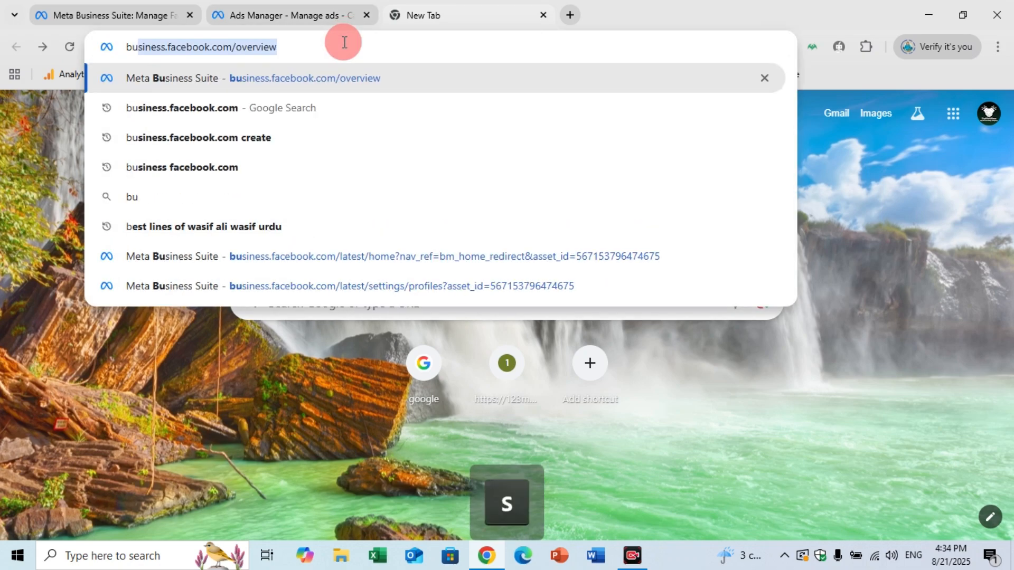
text(siness.fa)
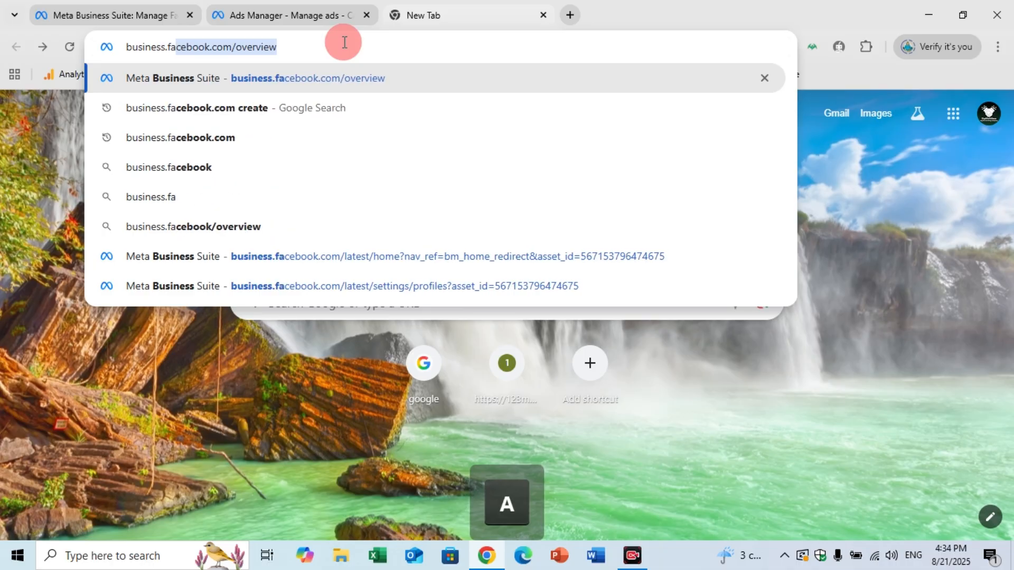
text(cebook.con)
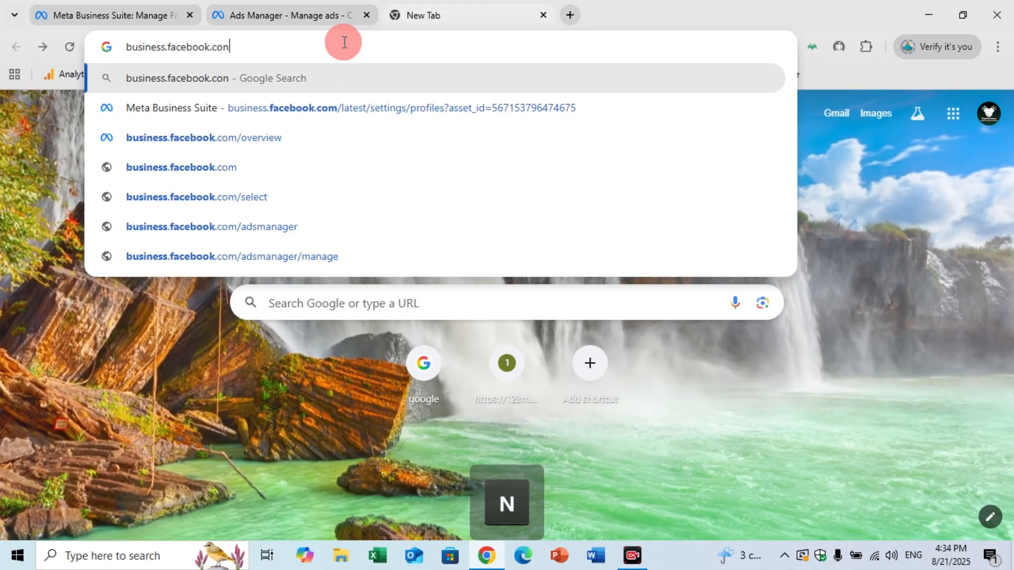
key(Return)
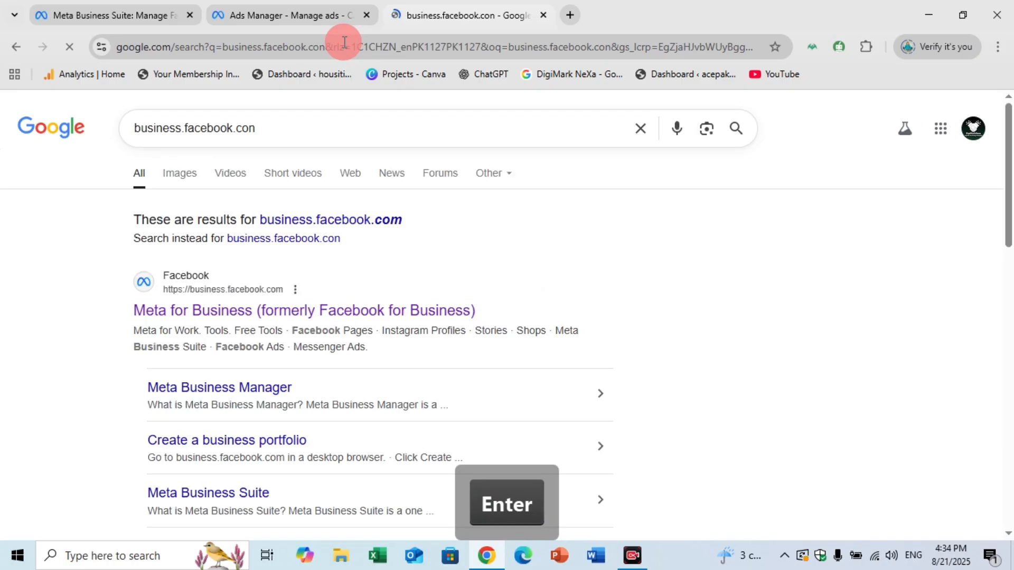
click(307, 317)
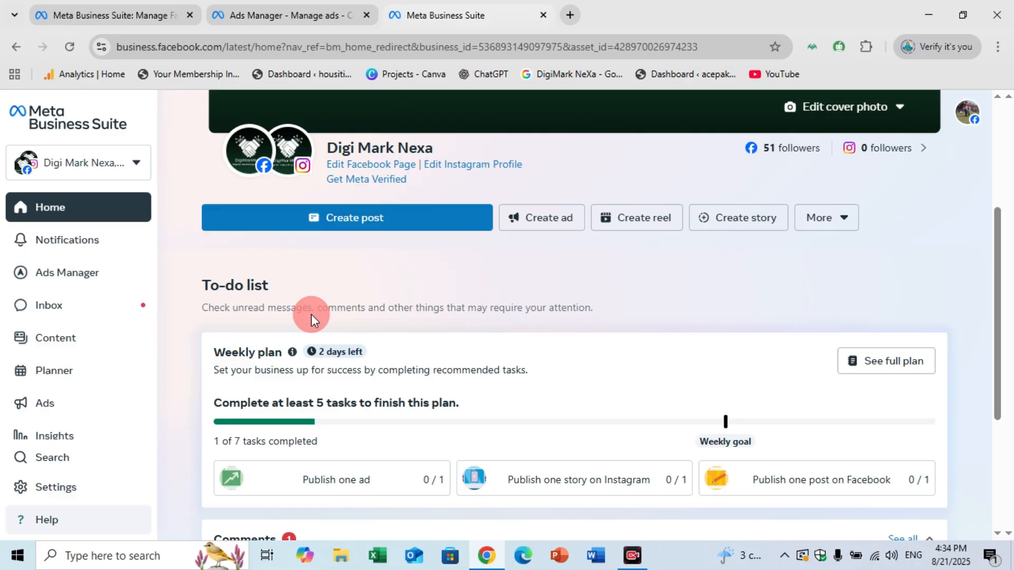
Open the list of business portfolios and start creating a business portfolio.
click(109, 170)
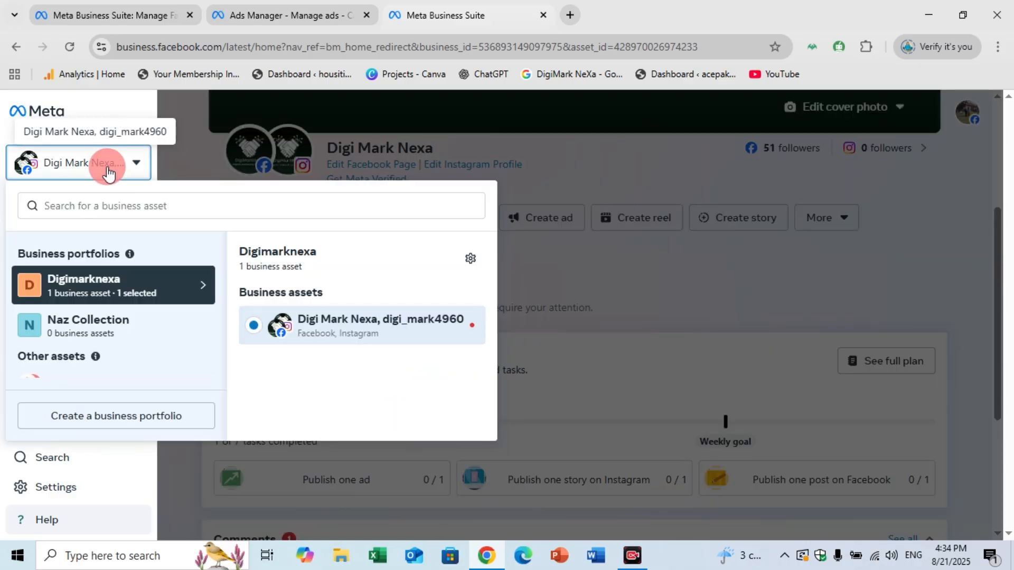
click(100, 421)
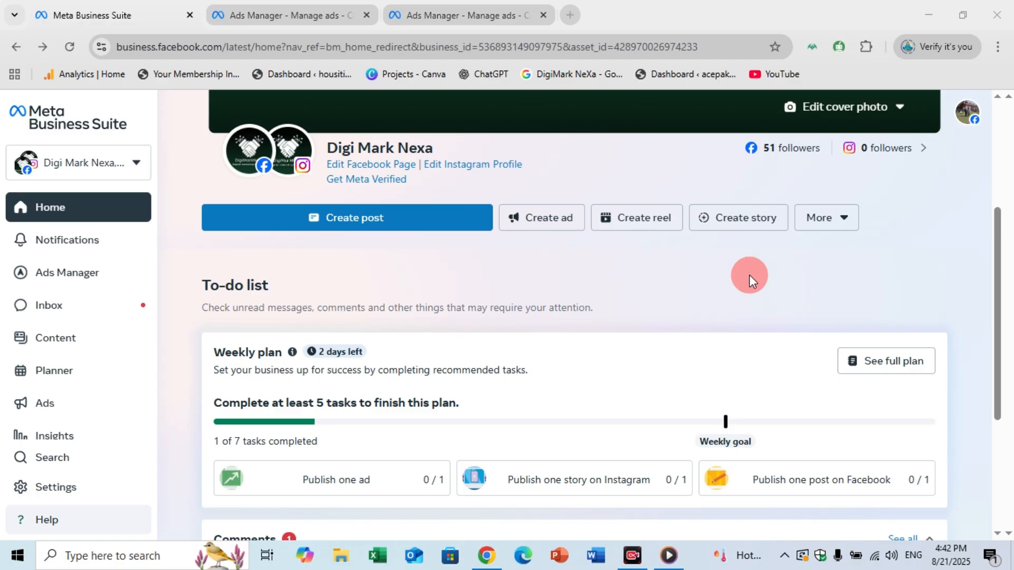
From Ads Manager's Campaigns page, create an auction campaign with the Traffic objective and the Manual traffic campaign setup.
mouse_move(34, 264)
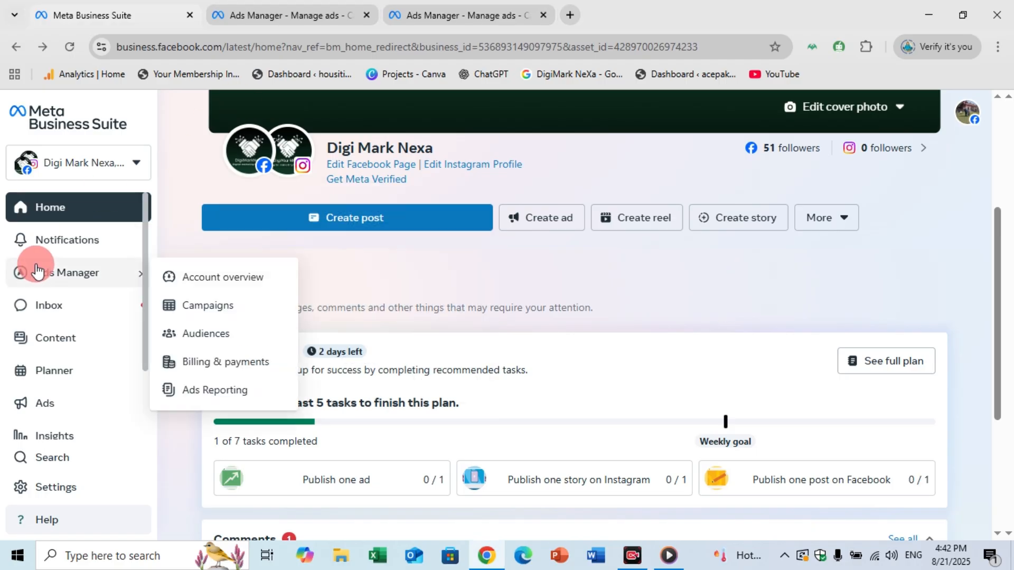
click(197, 312)
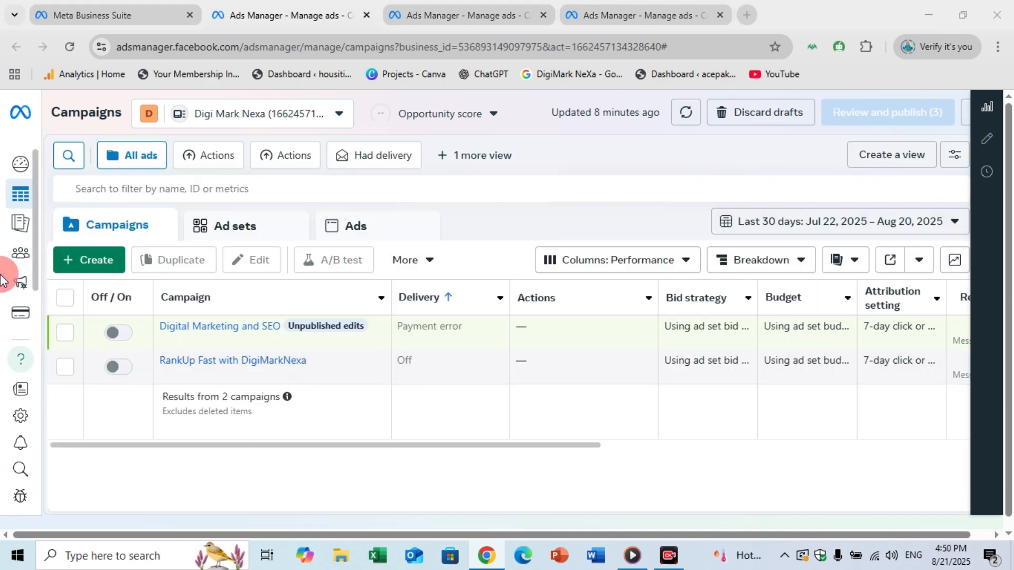
click(114, 261)
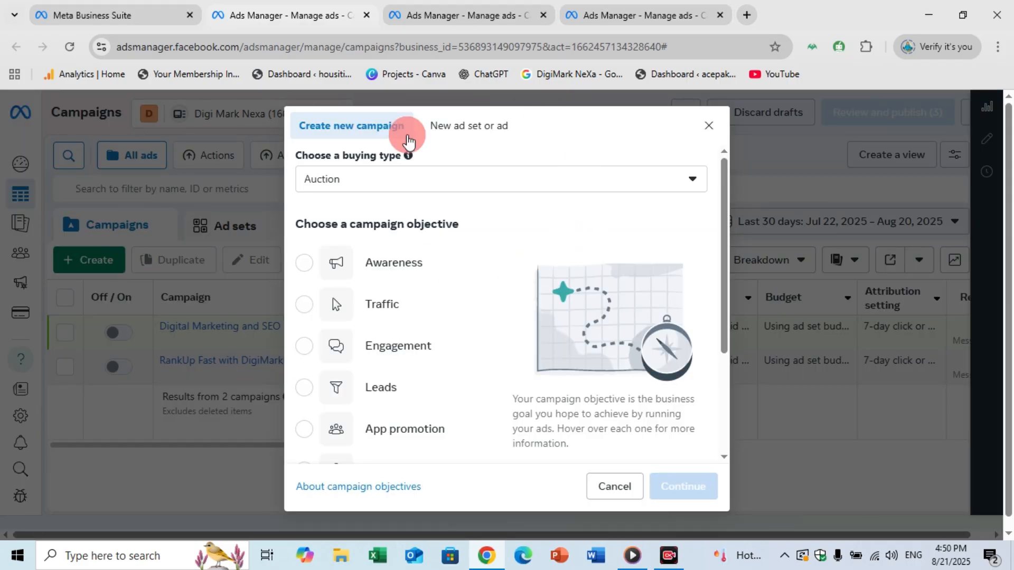
scroll(529, 207, down, 2)
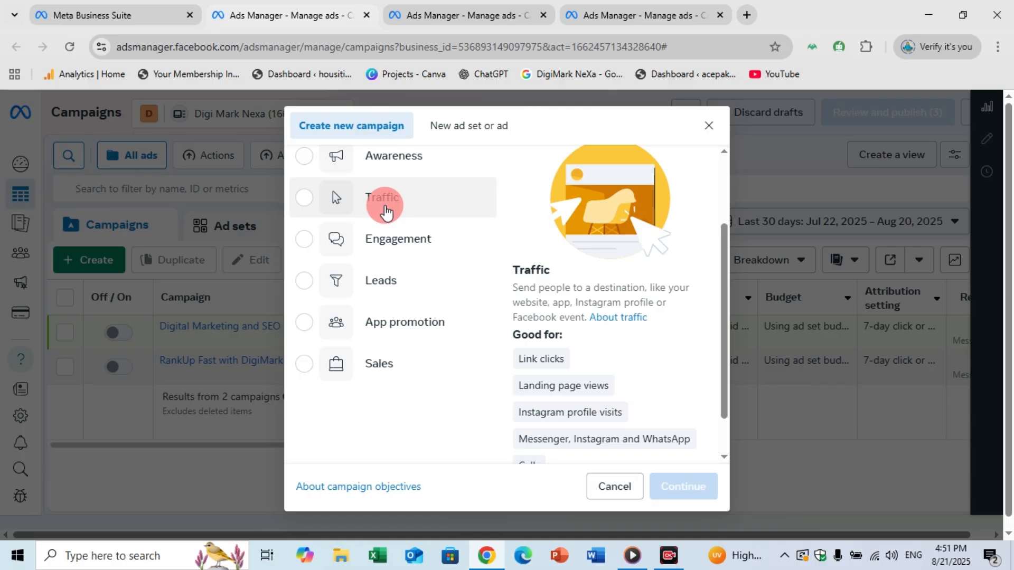
click(385, 210)
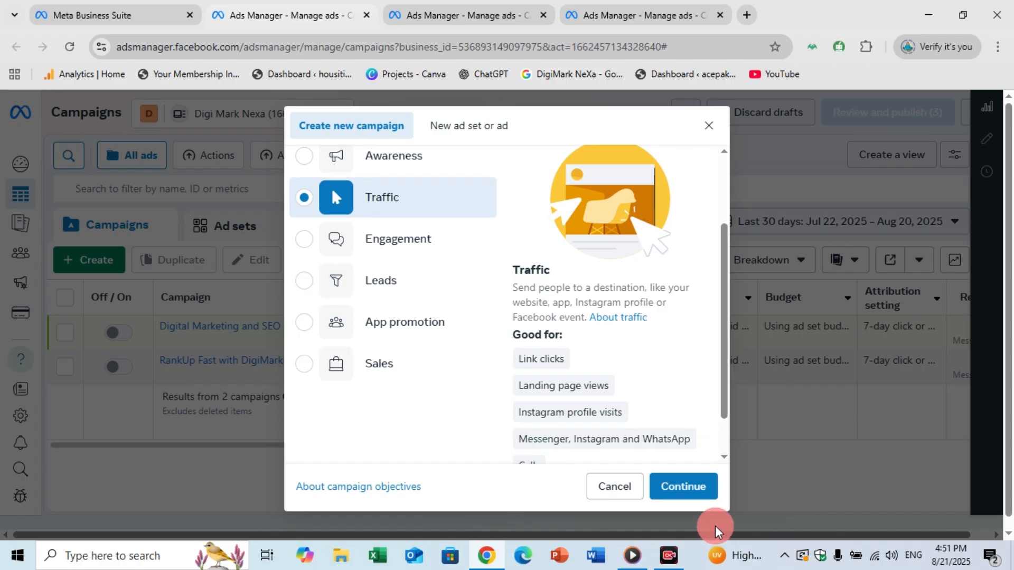
click(672, 490)
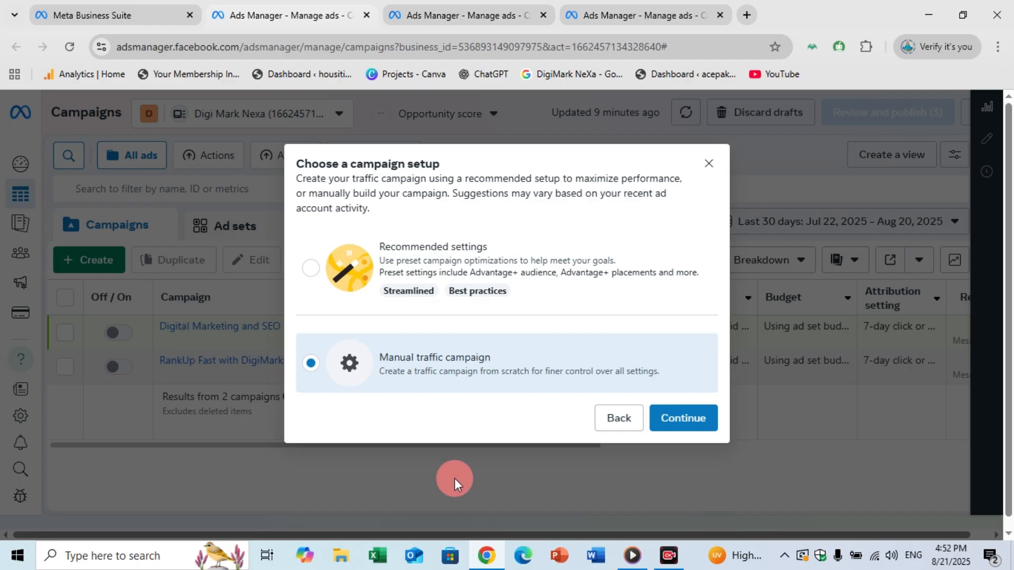
click(667, 429)
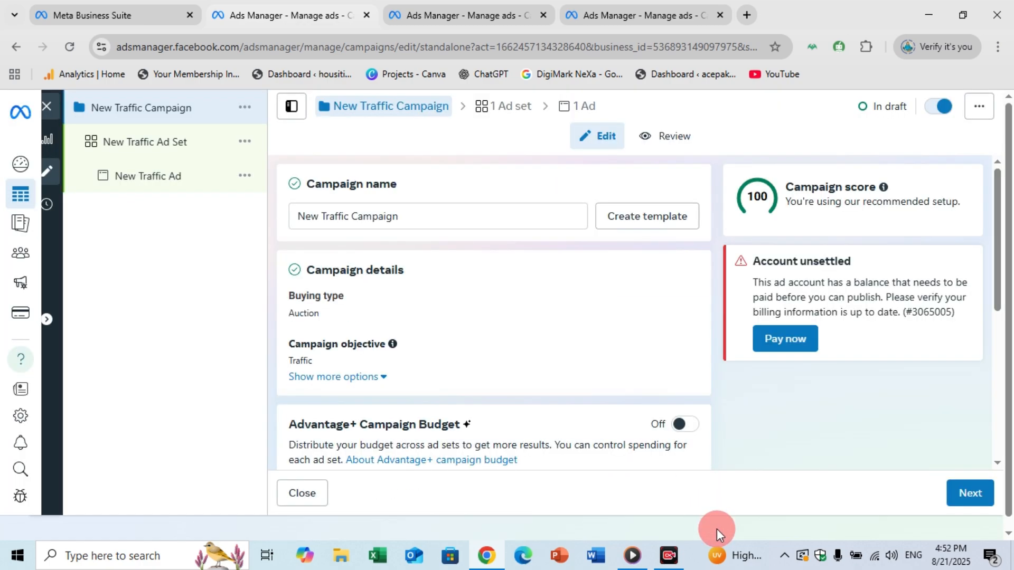
click(460, 211)
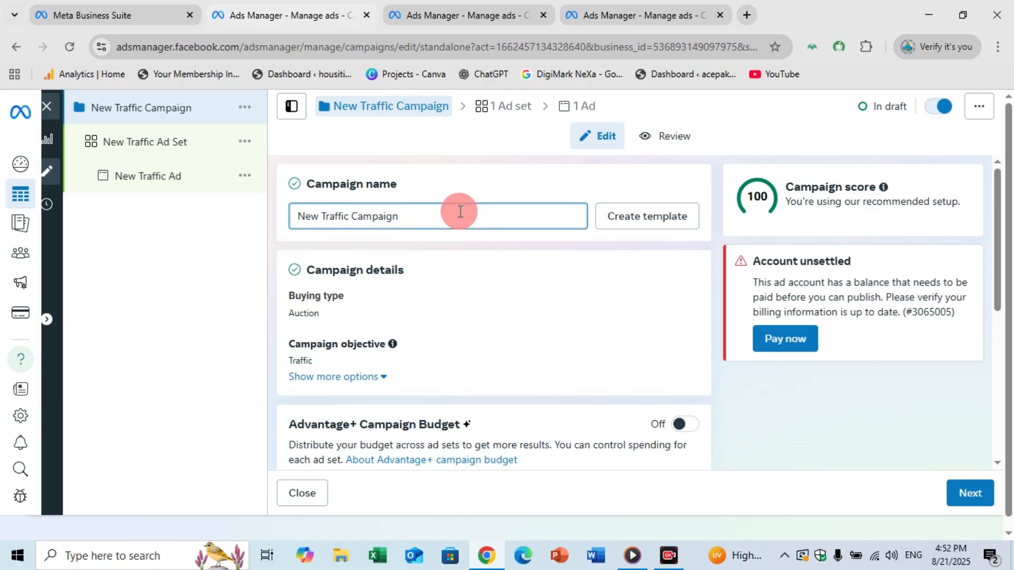
drag(460, 211, 281, 214)
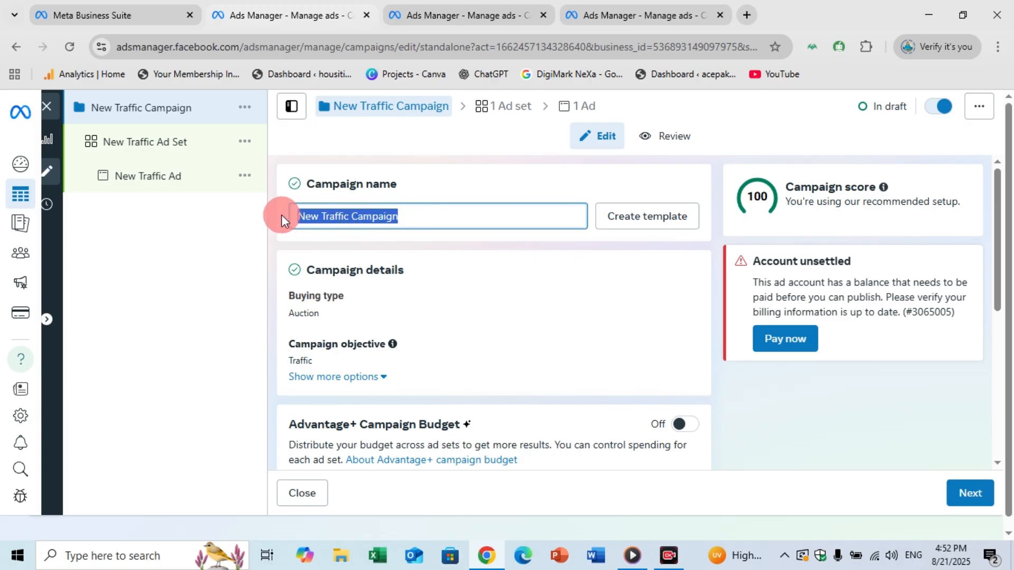
click(709, 522)
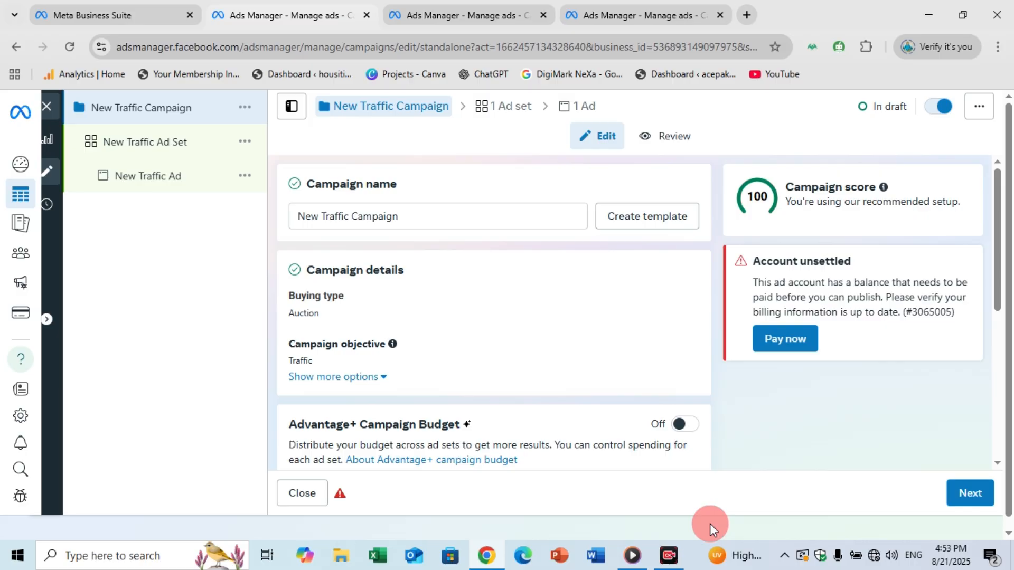
Continue to the ad set level and review its budget, schedule and audience controls.
click(955, 500)
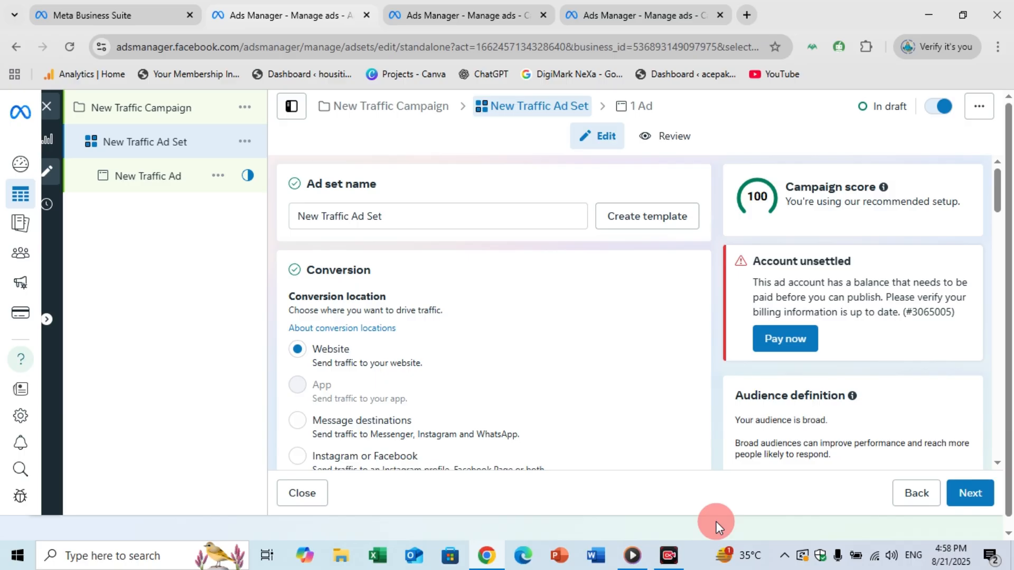
drag(996, 190, 1008, 293)
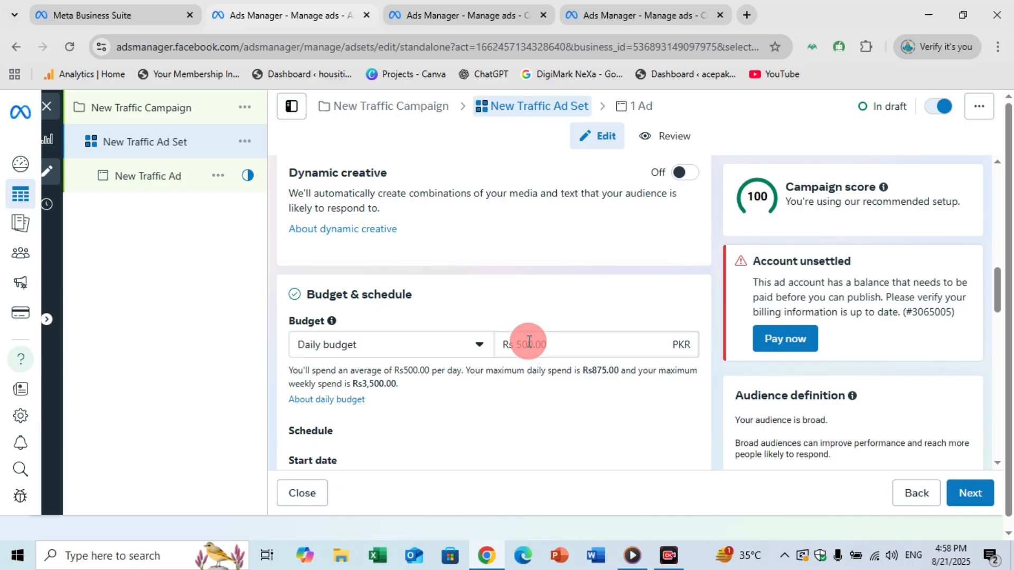
drag(998, 283, 1001, 312)
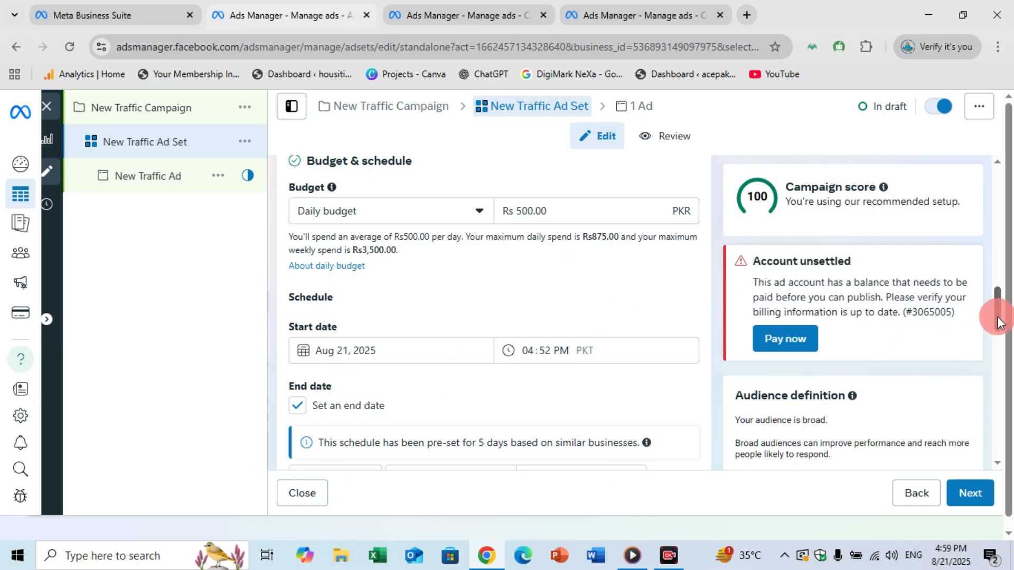
drag(996, 313, 997, 343)
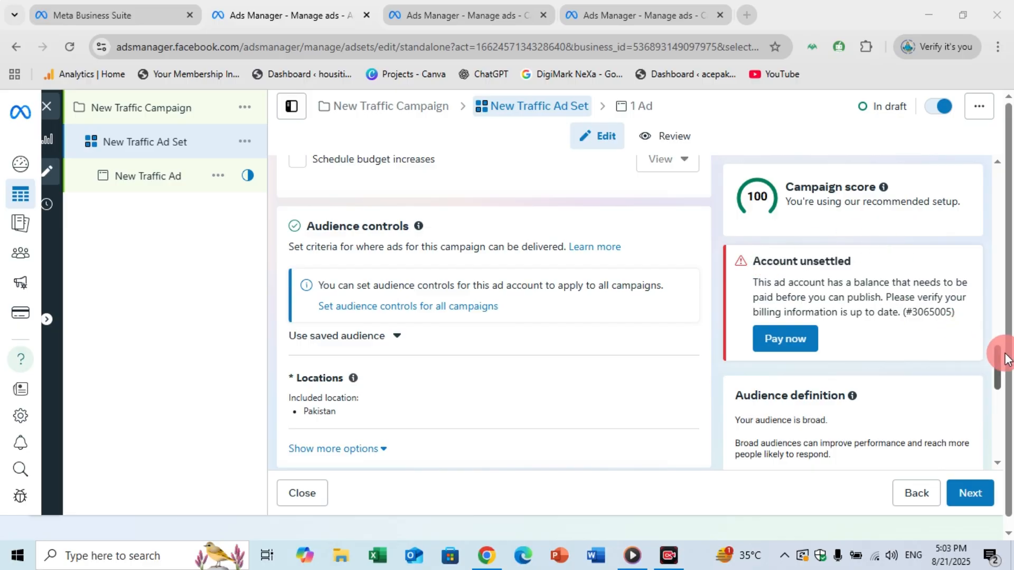
drag(998, 351, 1002, 406)
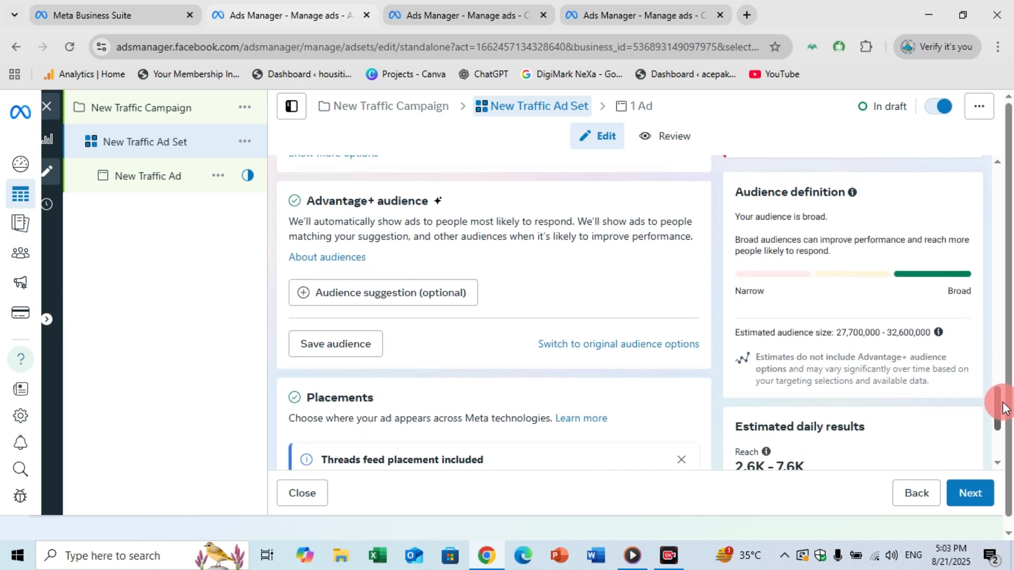
Add an audience suggestion to the Advantage+ audience and set its maximum age to 41.
click(397, 302)
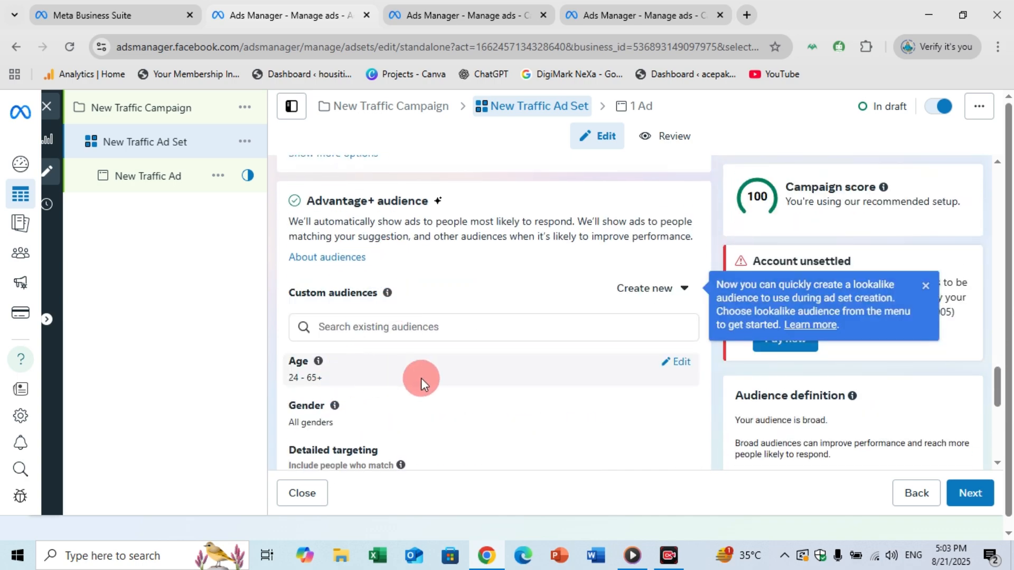
click(678, 362)
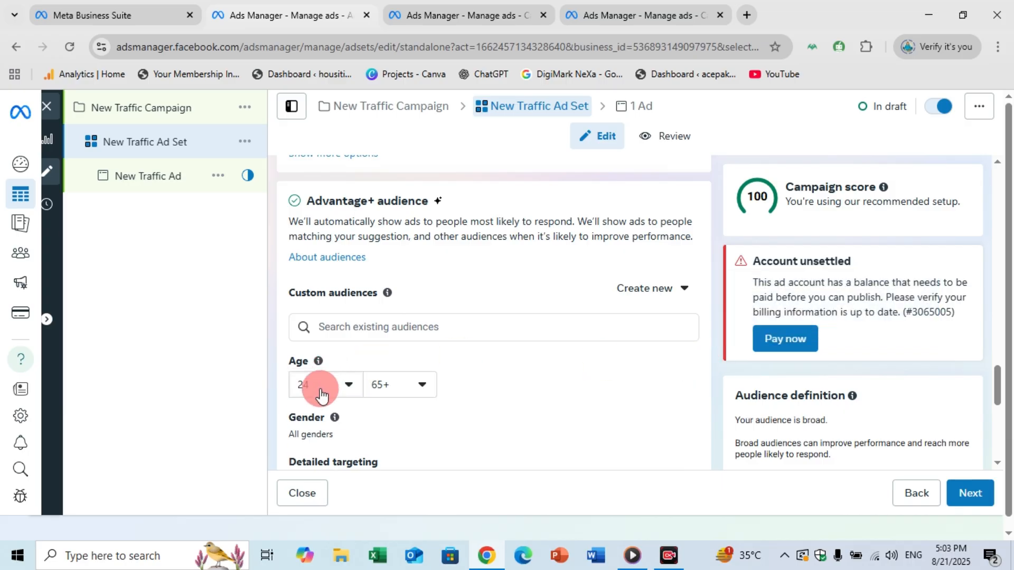
click(402, 382)
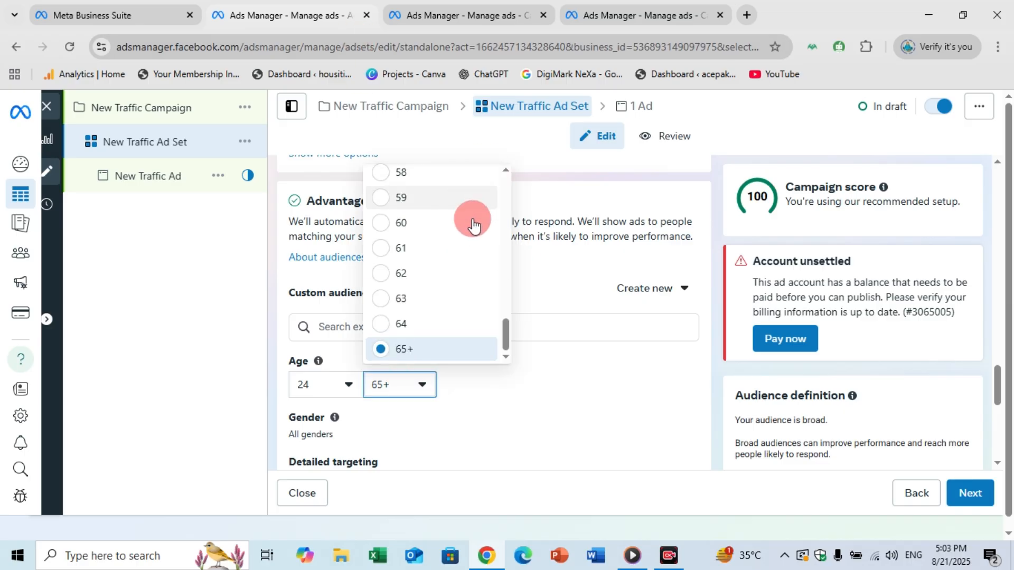
scroll(508, 258, up, 2)
scroll(508, 258, up, 8)
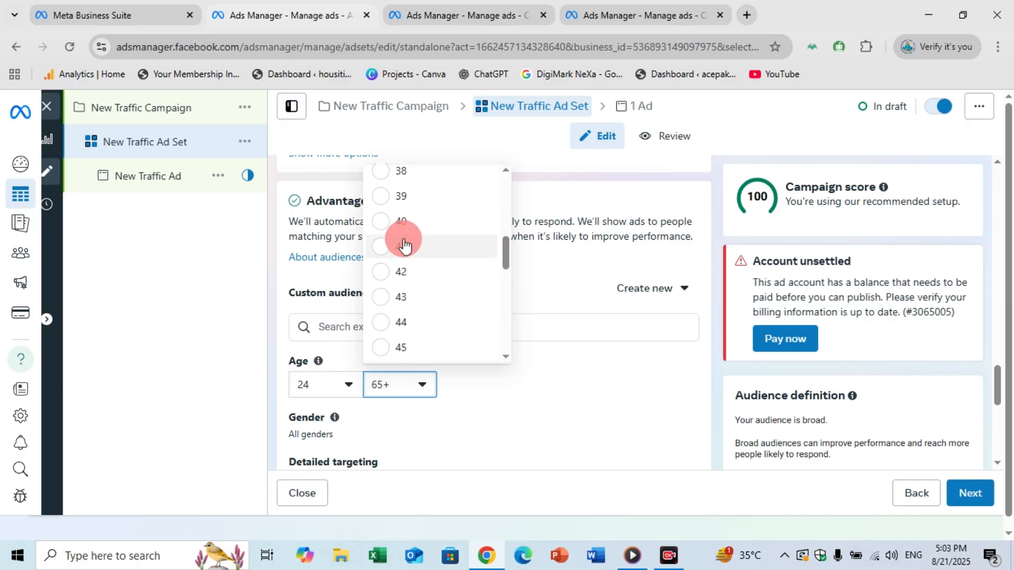
click(403, 233)
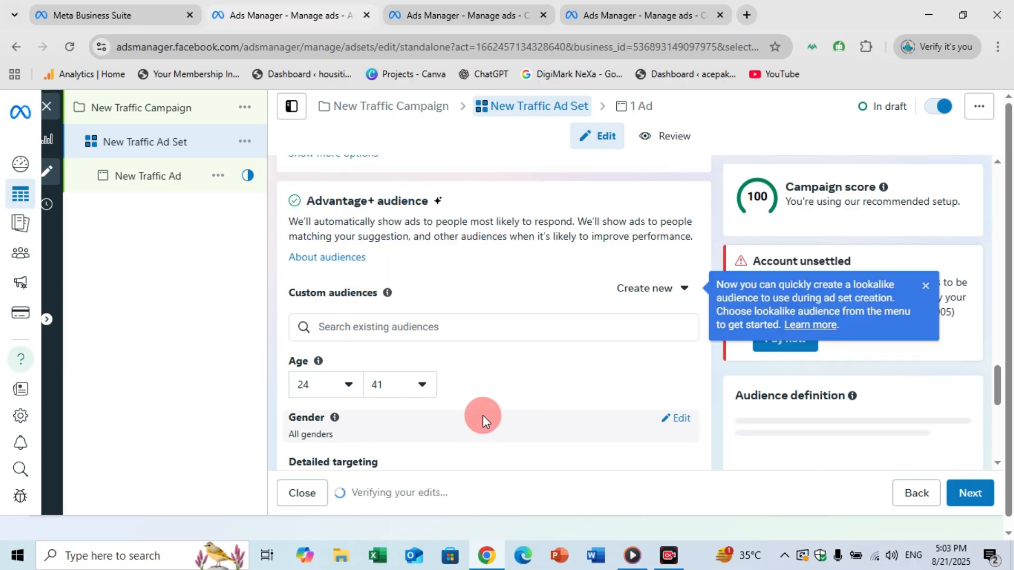
Show the audience's gender choices and browse the detailed targeting categories.
drag(1003, 371, 1003, 402)
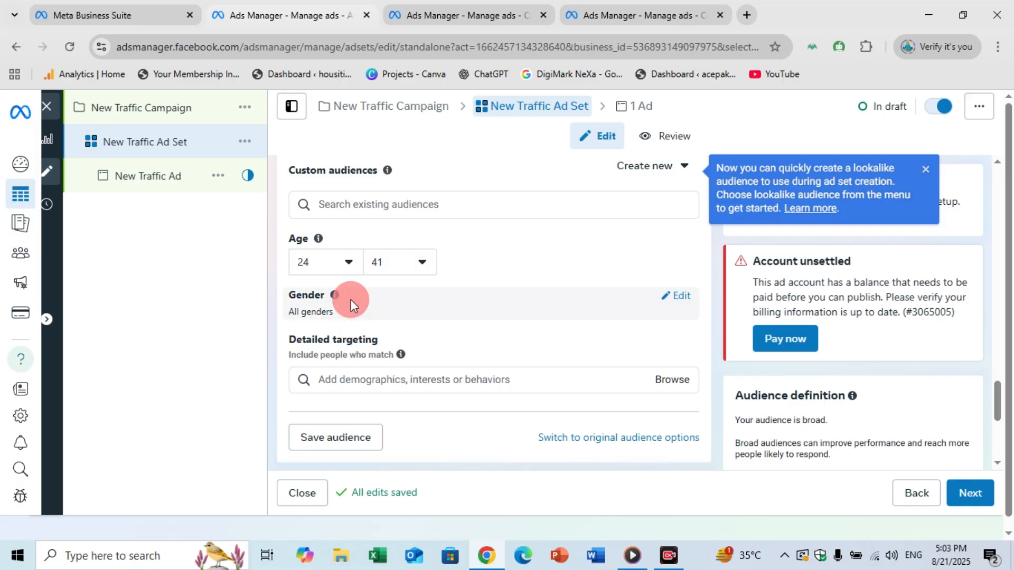
click(679, 300)
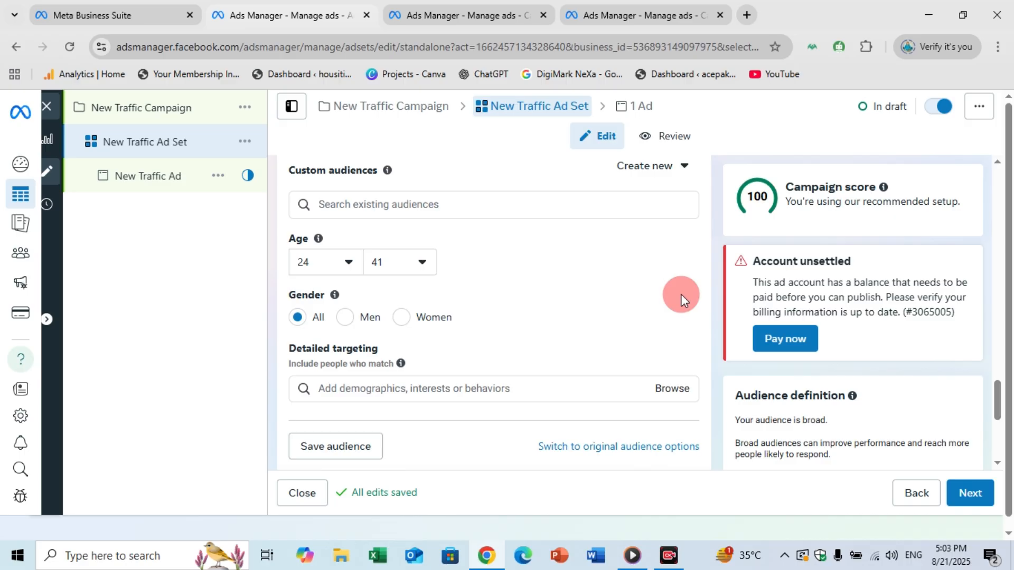
click(680, 397)
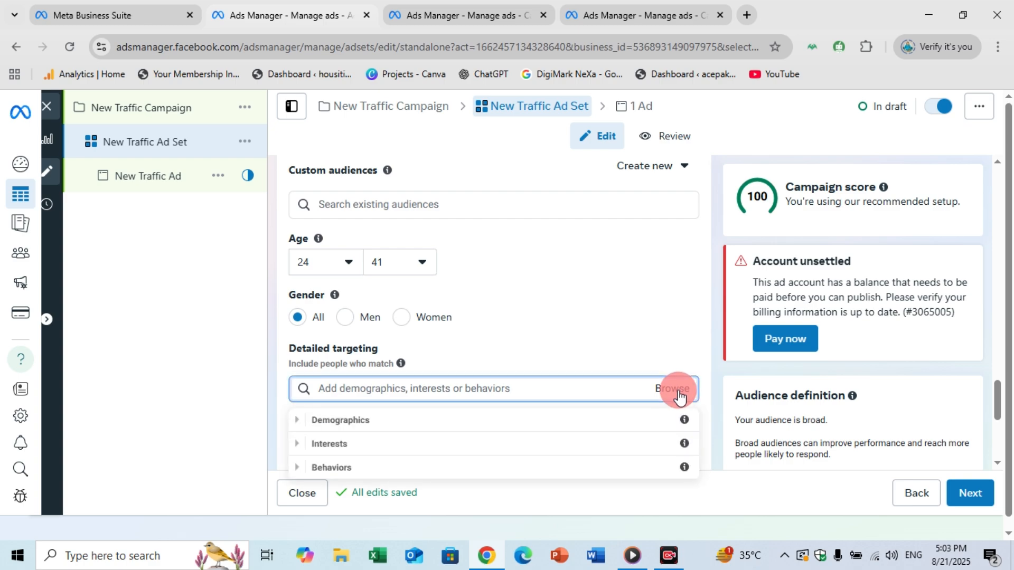
click(538, 378)
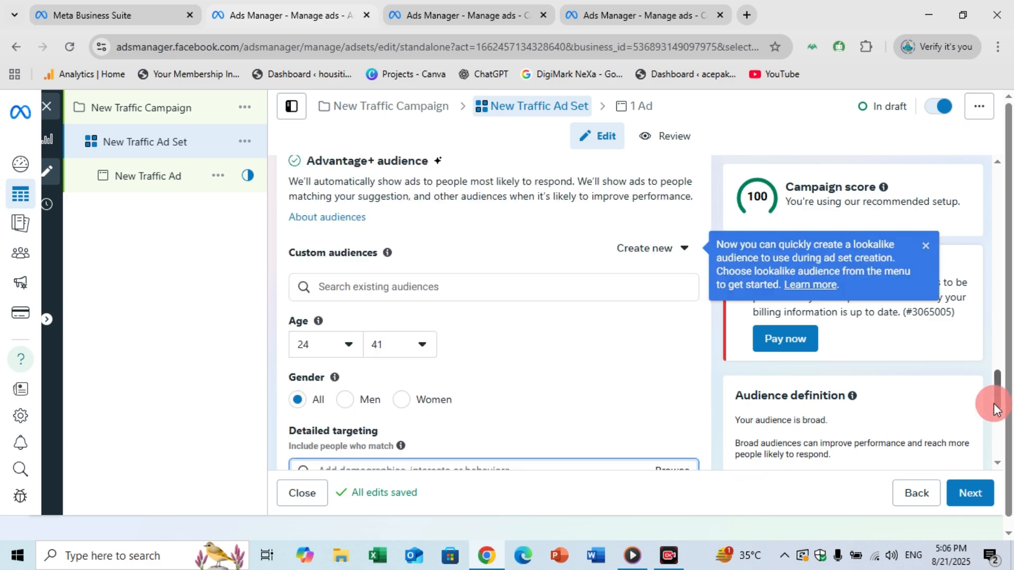
Edit the ad set's location targeting and include the city of Faisalabad, Punjab, Pakistan in place of the whole country.
drag(998, 409, 992, 374)
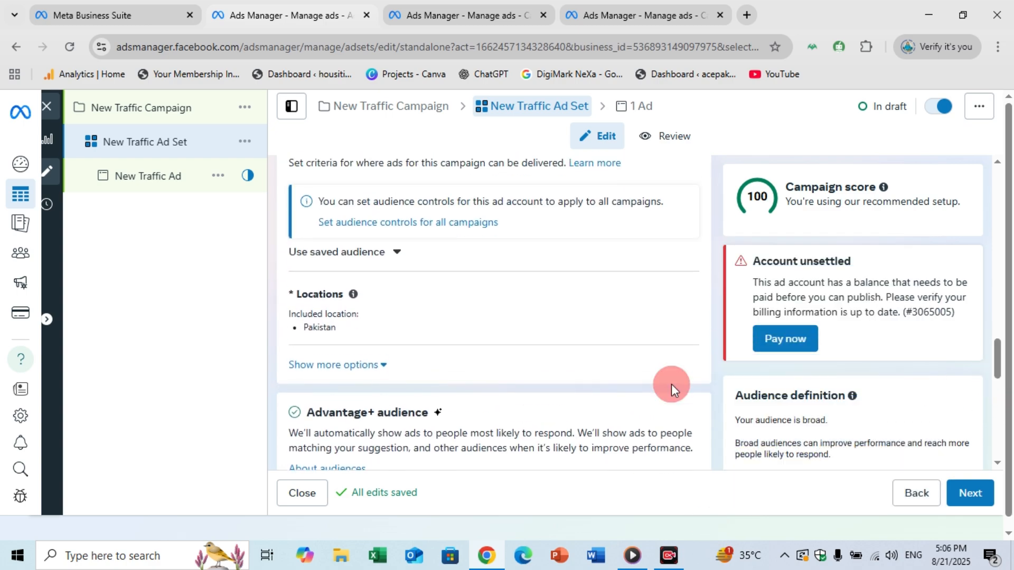
click(680, 299)
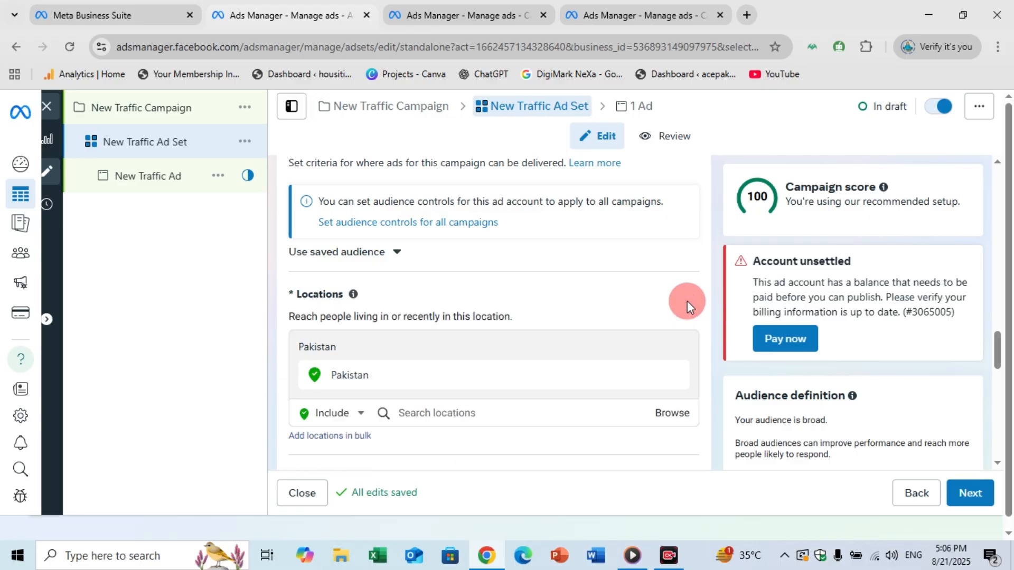
click(428, 415)
text(faisa)
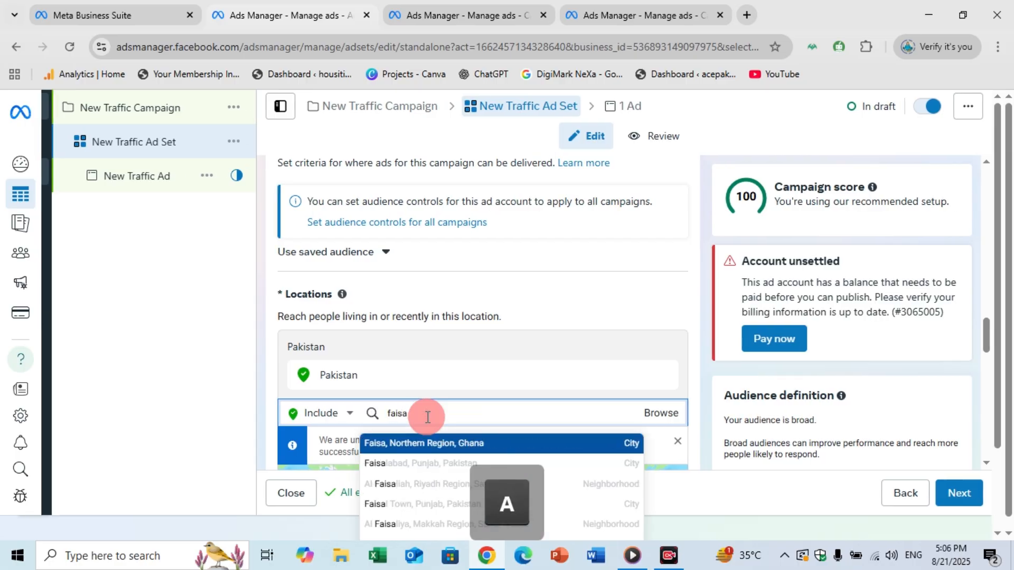
text(;)
key(BackSpace)
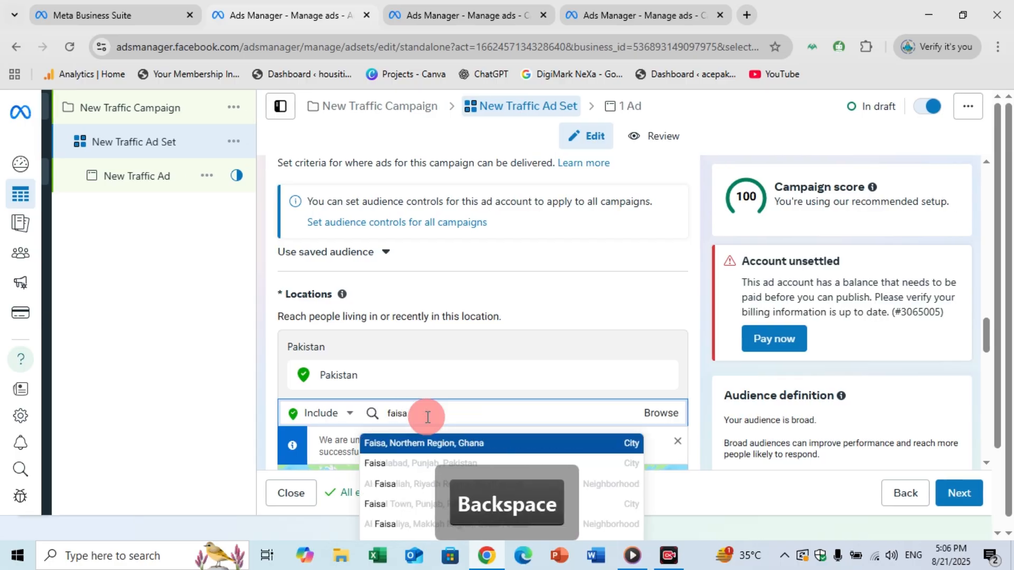
text(labad)
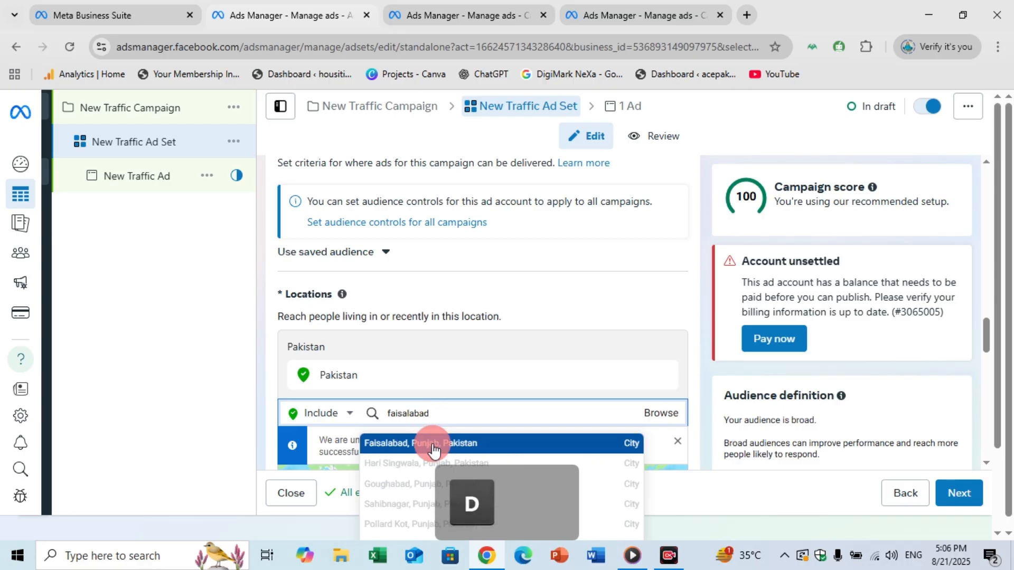
click(433, 446)
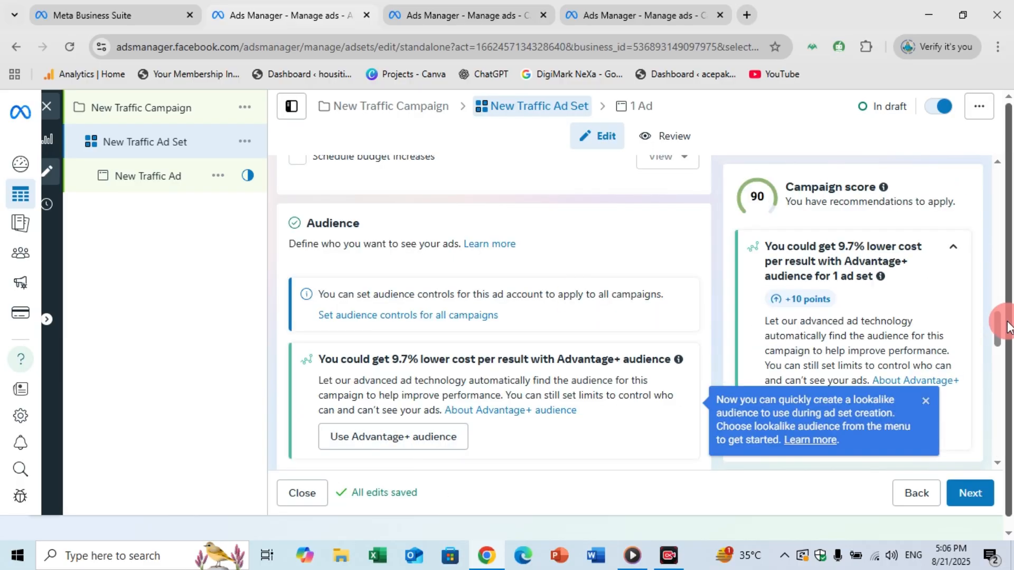
Set the targeting radius around Faisalabad to 23 miles.
drag(996, 335, 996, 385)
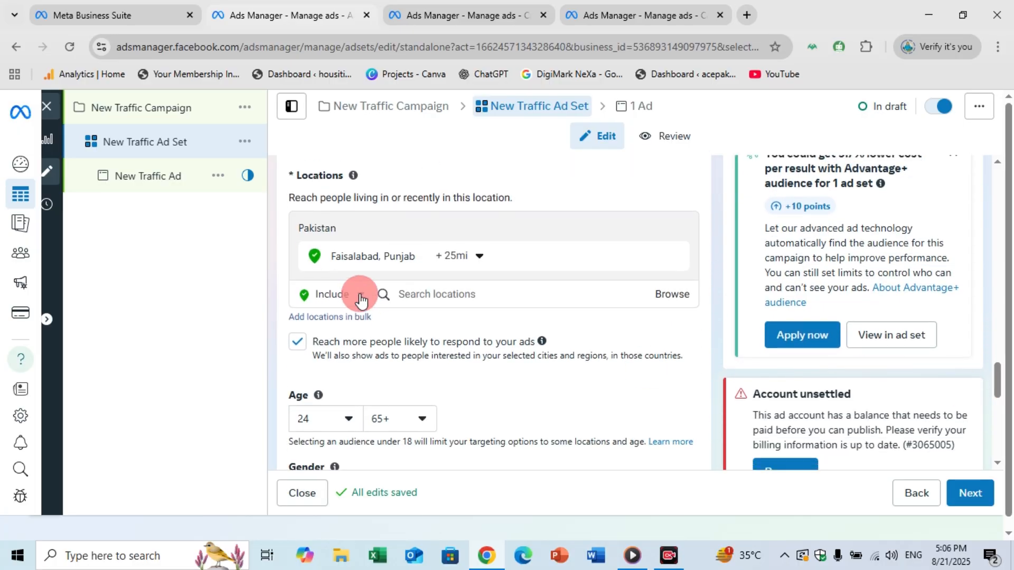
click(460, 259)
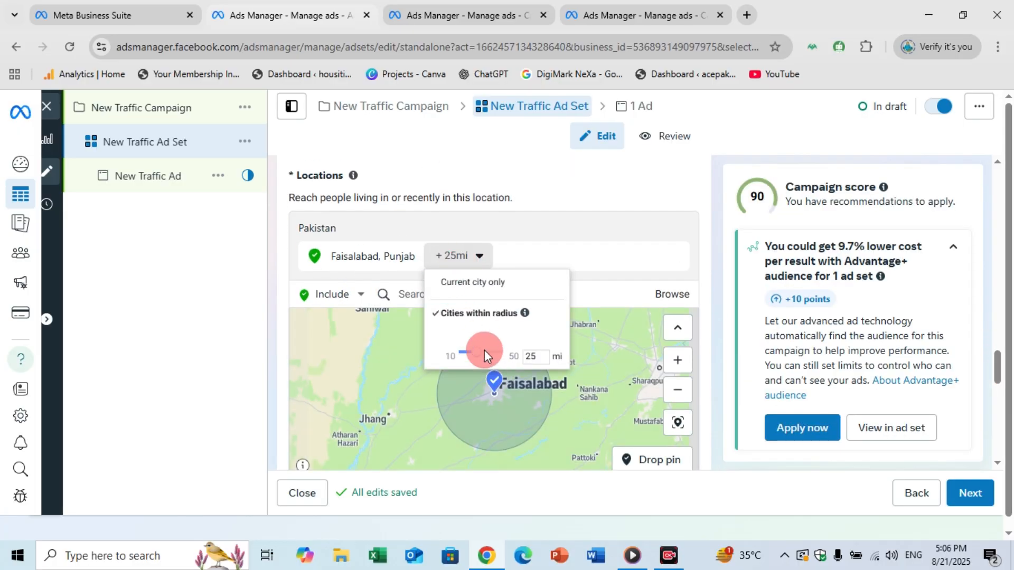
mouse_move(482, 351)
mouse_down()
mouse_move(467, 358)
mouse_move(487, 359)
mouse_up()
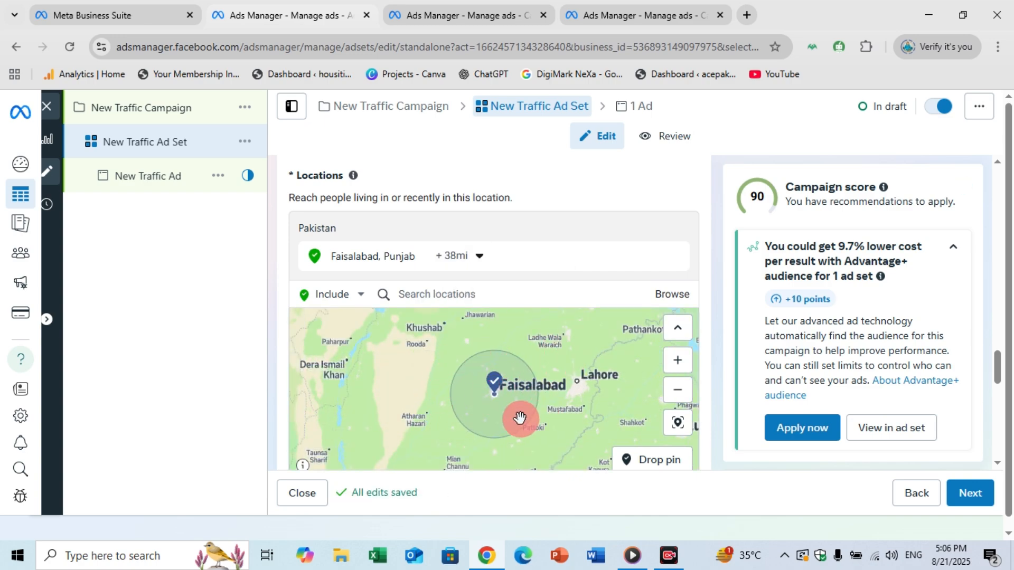
click(479, 258)
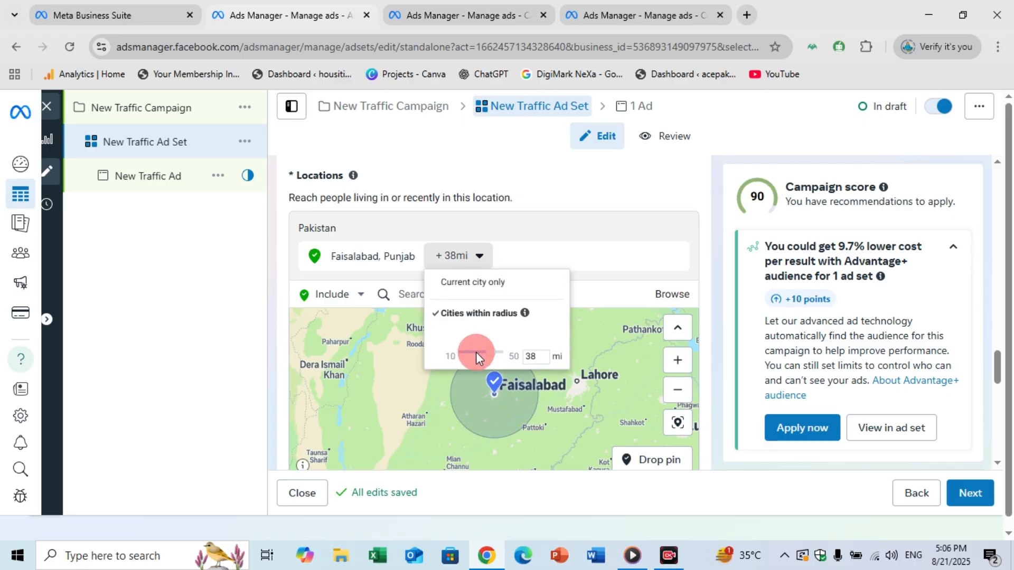
drag(484, 359, 471, 358)
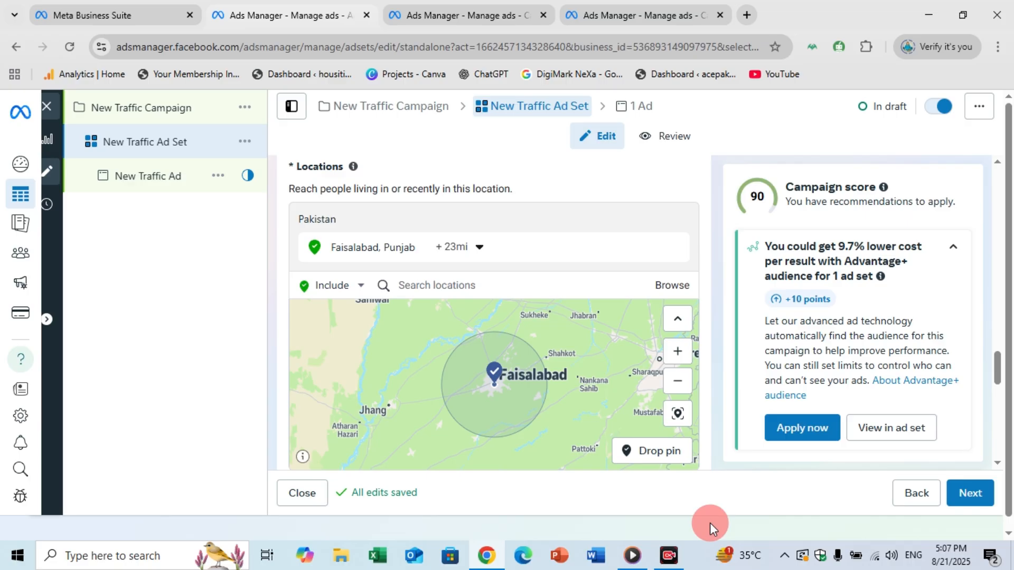
Switch the ad set's placements from Advantage+ placements to Manual placements.
drag(1000, 376, 1002, 401)
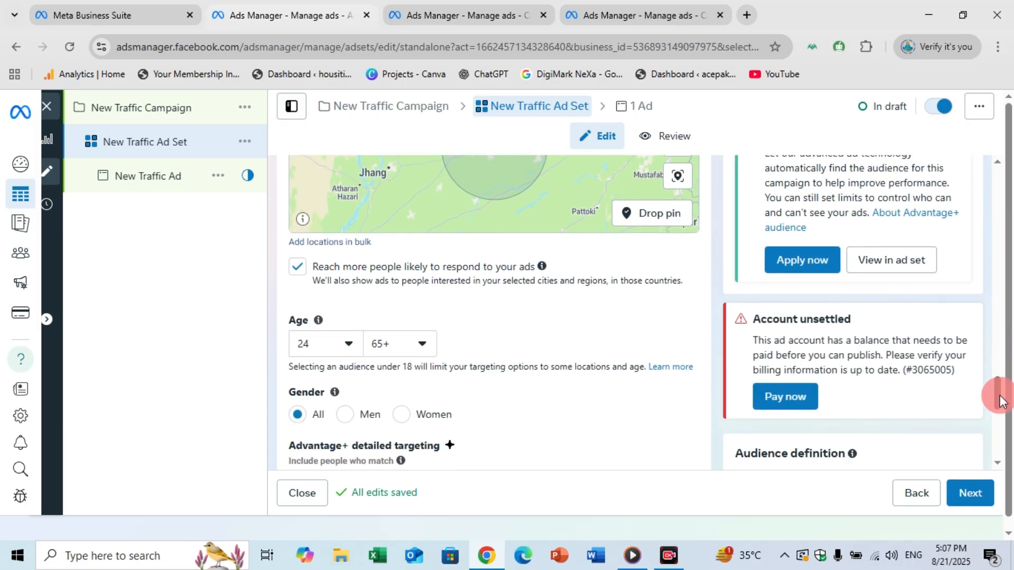
drag(999, 401, 907, 445)
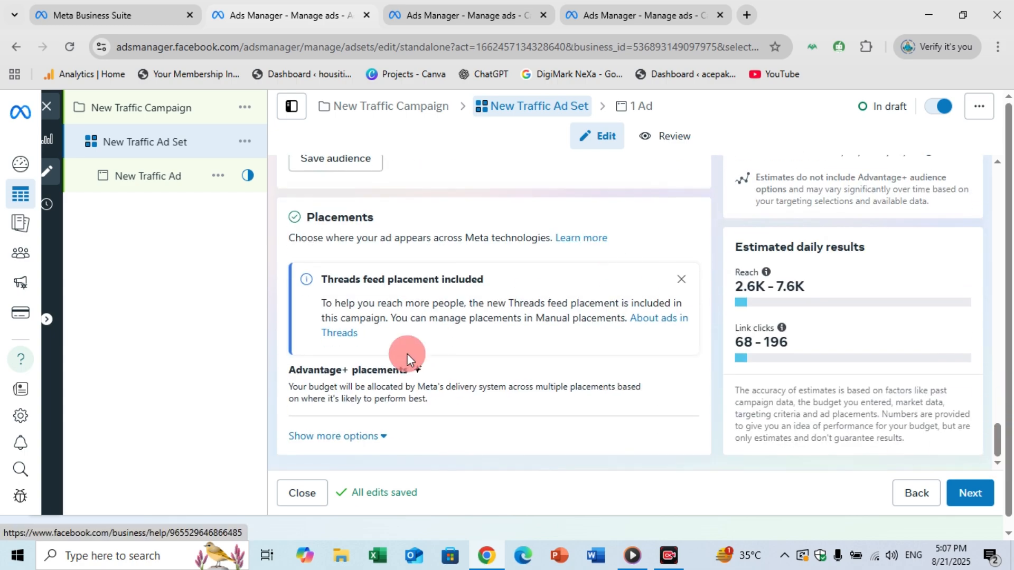
mouse_move(384, 380)
click(684, 373)
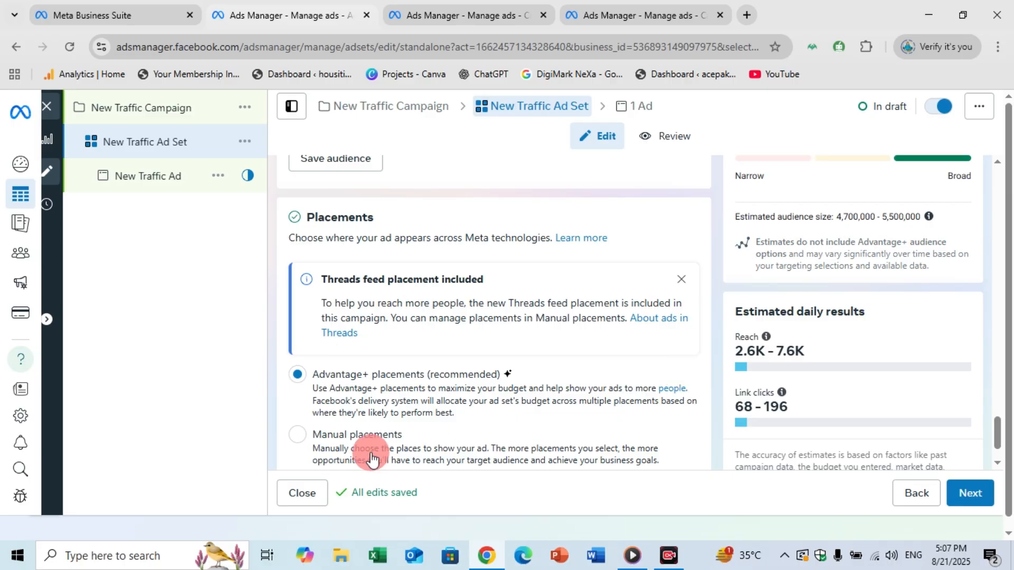
click(351, 442)
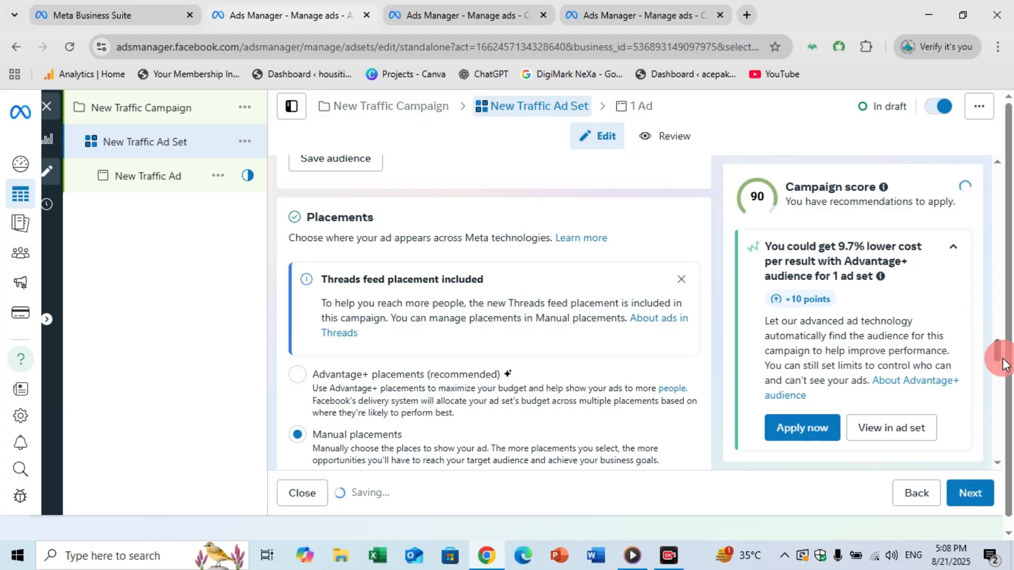
Exclude Audience Network, Messenger and Threads from the placement platforms, leaving Facebook and Instagram selected.
mouse_move(1002, 359)
mouse_down()
mouse_move(1003, 389)
mouse_move(996, 369)
mouse_up()
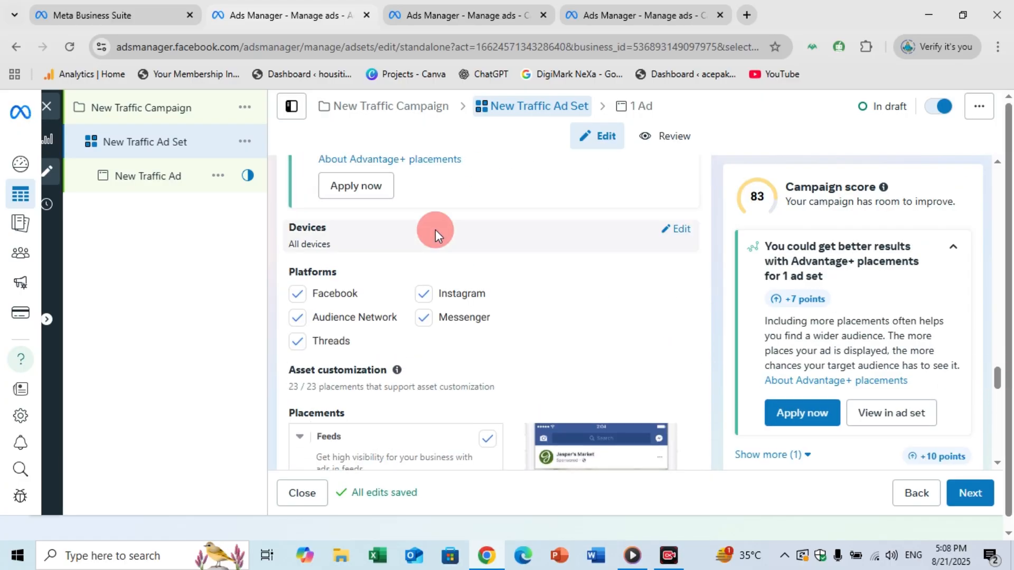
click(309, 317)
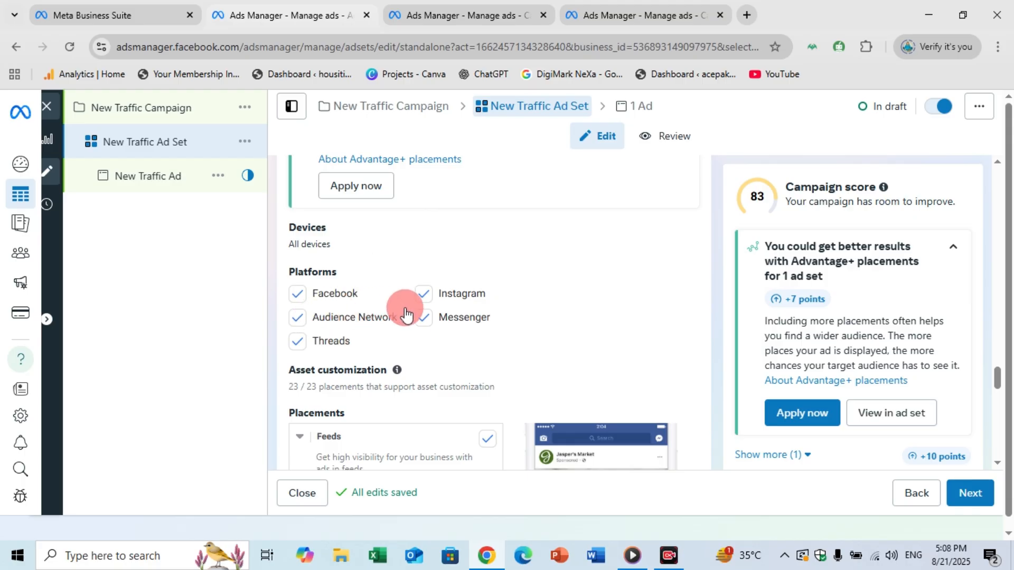
click(313, 347)
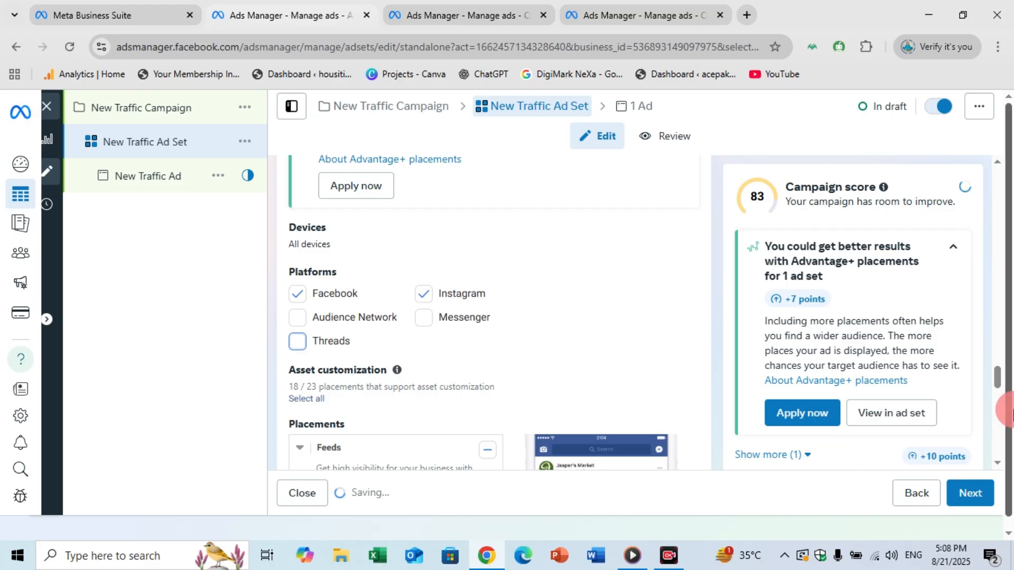
Remove Instagram profile feed, Facebook Marketplace and Facebook video feeds from the Feeds placements.
drag(1000, 385, 1000, 399)
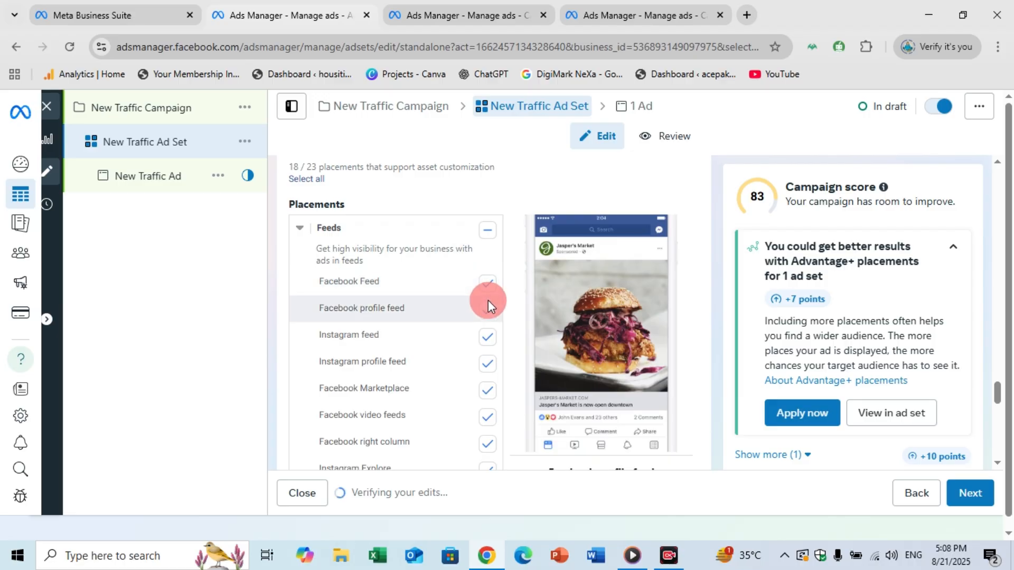
click(488, 337)
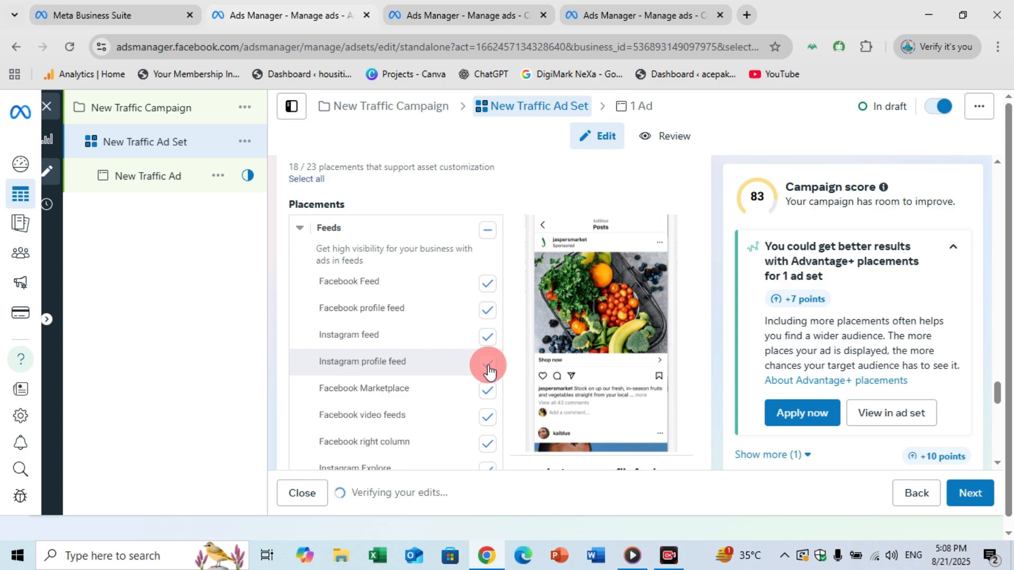
click(488, 364)
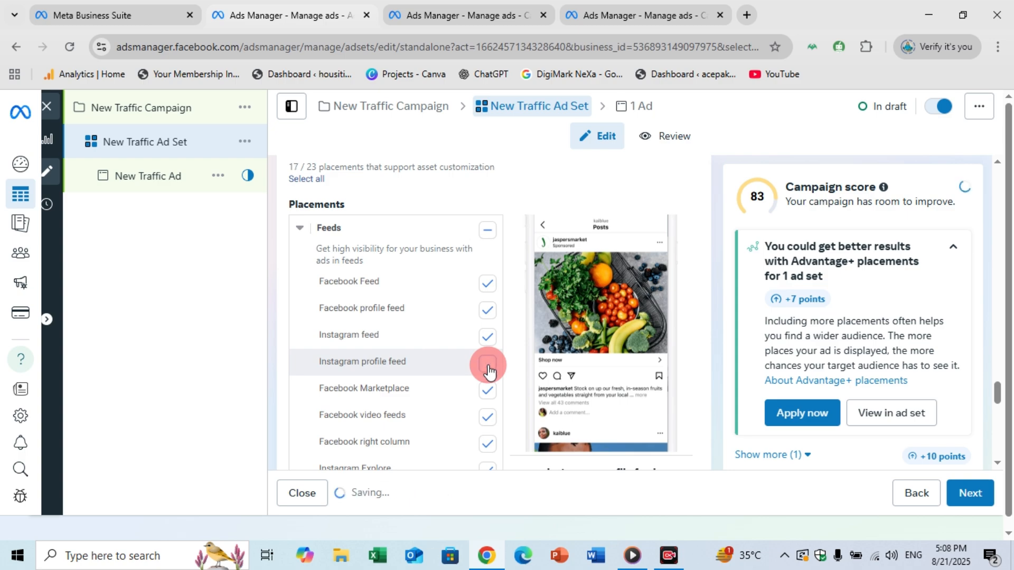
click(487, 391)
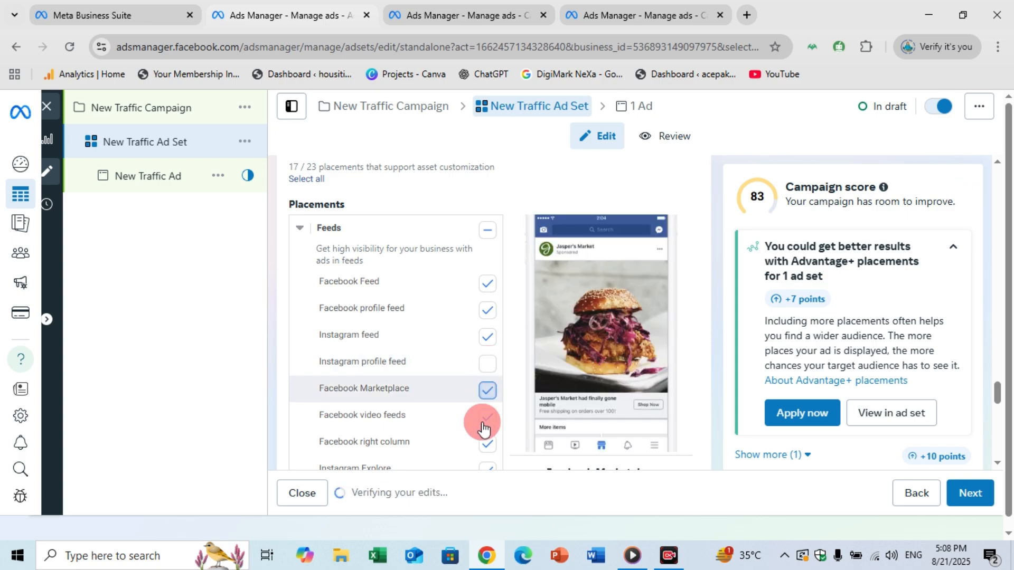
click(483, 423)
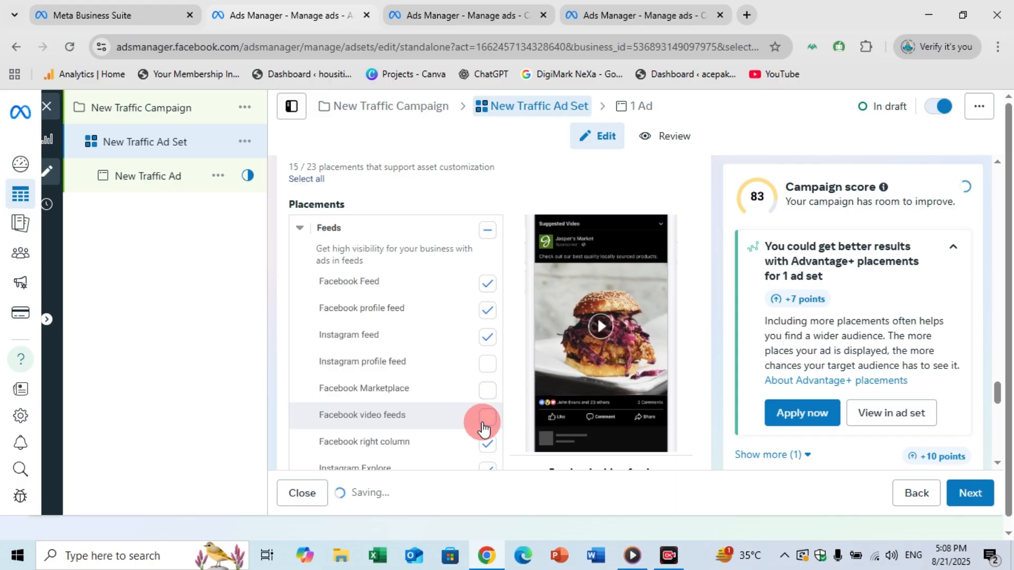
Check the ad set's estimated daily reach and continue to the ad level.
drag(996, 392, 1011, 478)
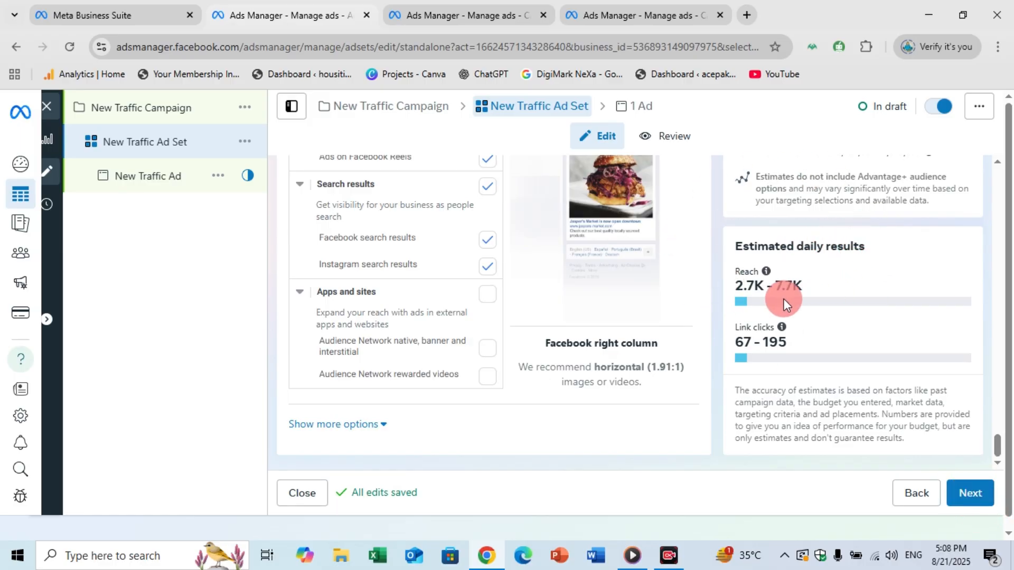
mouse_move(742, 308)
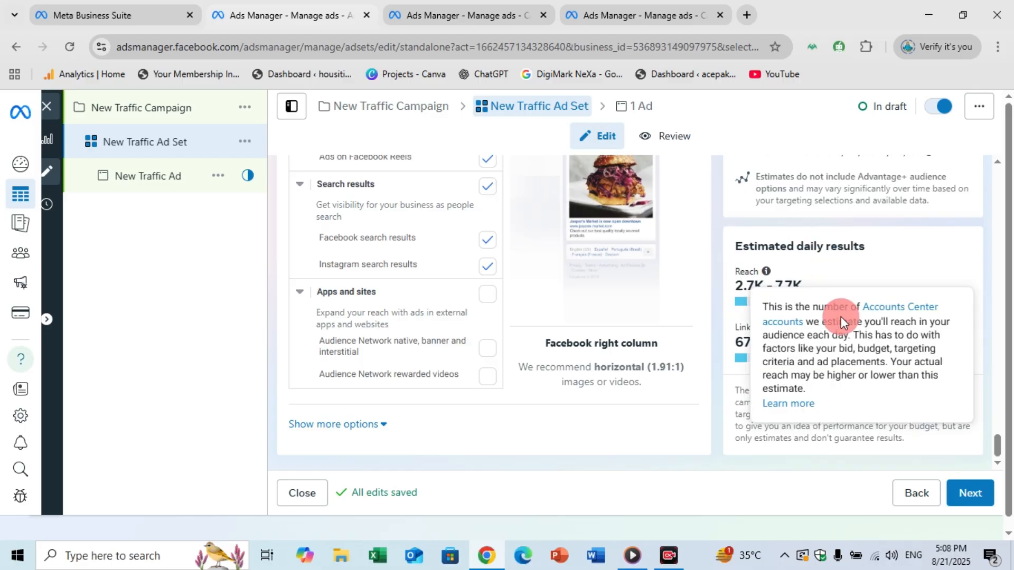
click(967, 501)
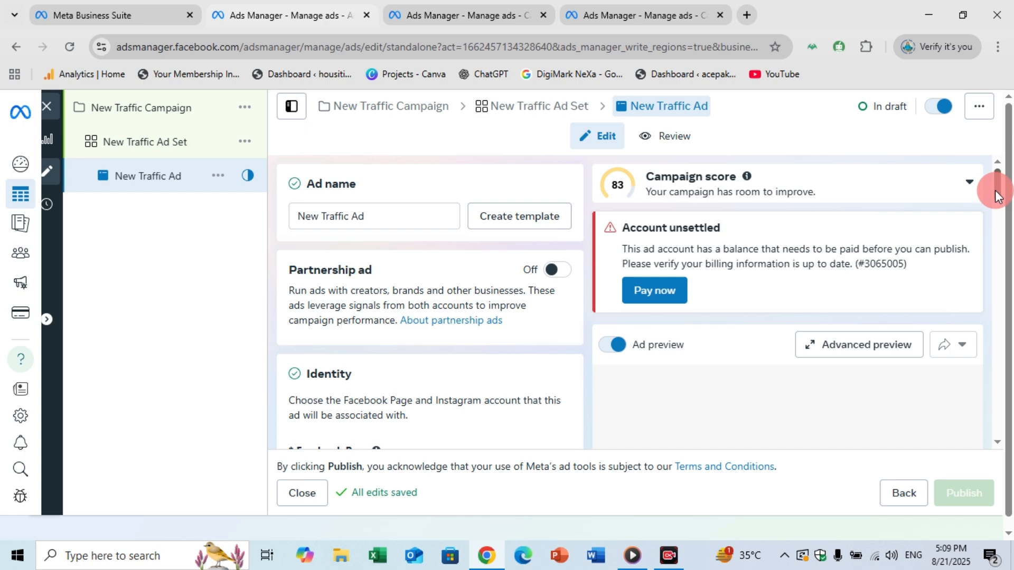
Examine the ad's creative setup choices, creative source, format and destination options, and whether it can be published.
drag(994, 191, 1009, 285)
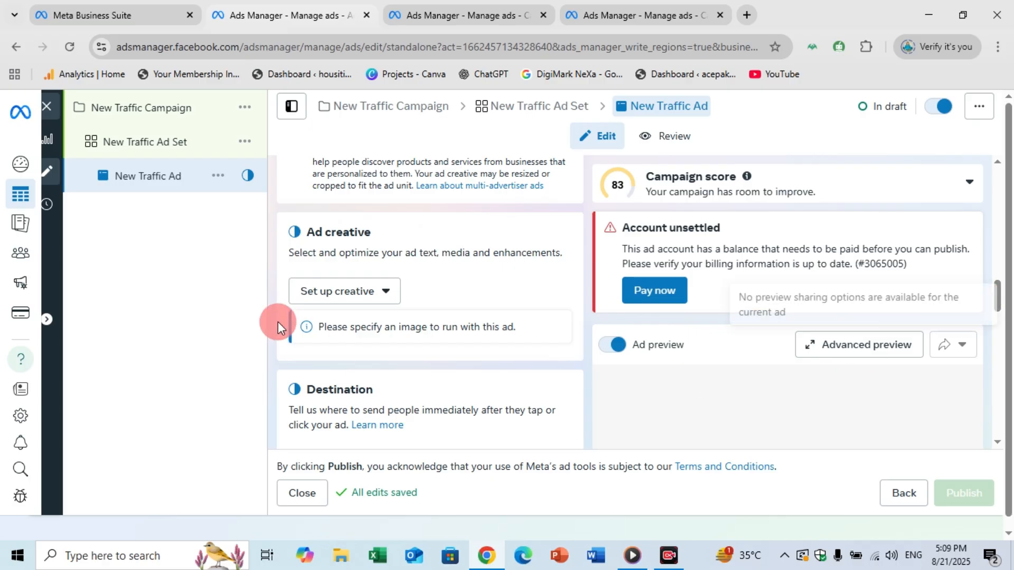
click(321, 296)
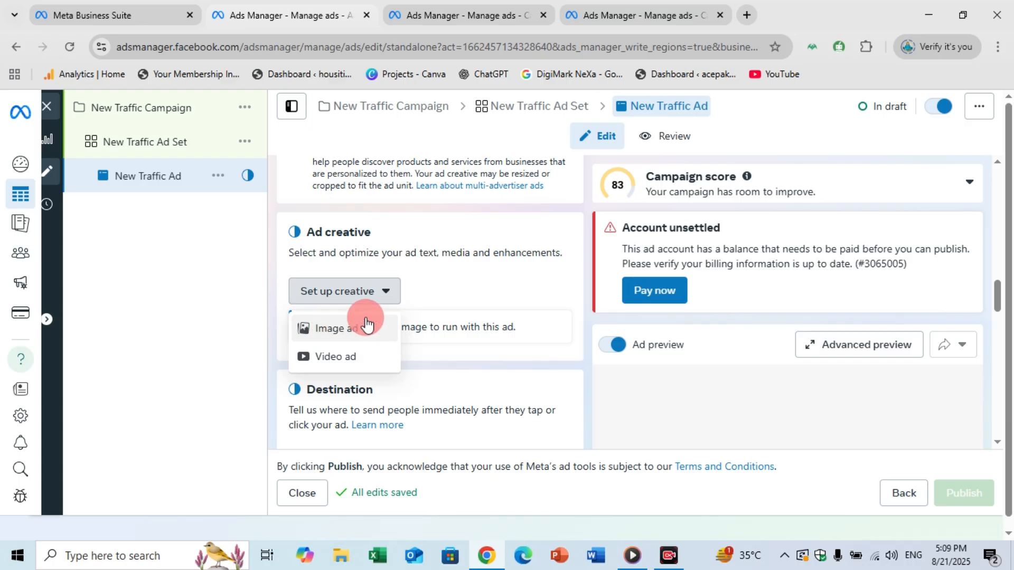
drag(998, 289, 1003, 301)
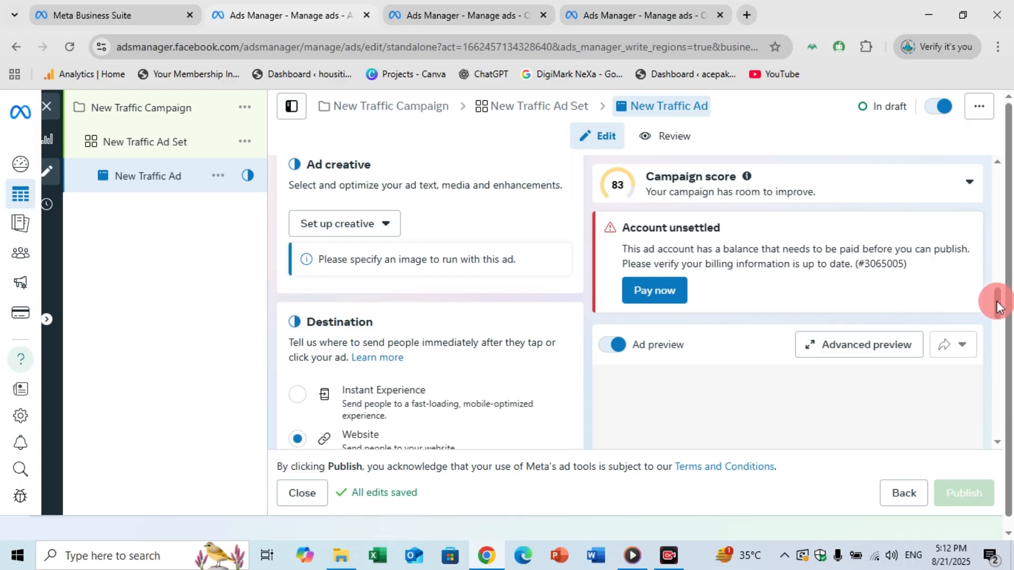
drag(996, 301, 992, 259)
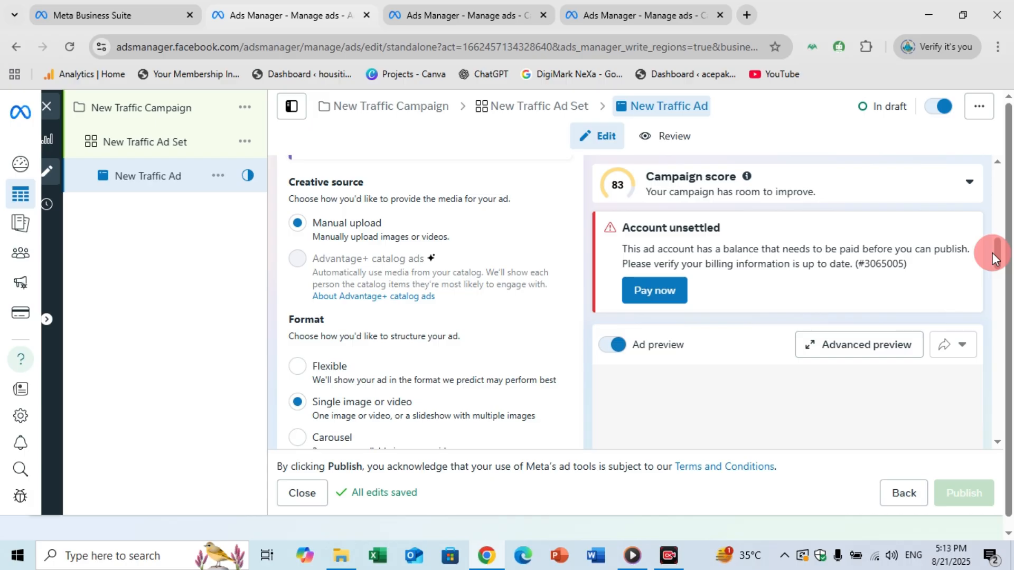
drag(992, 256, 1006, 295)
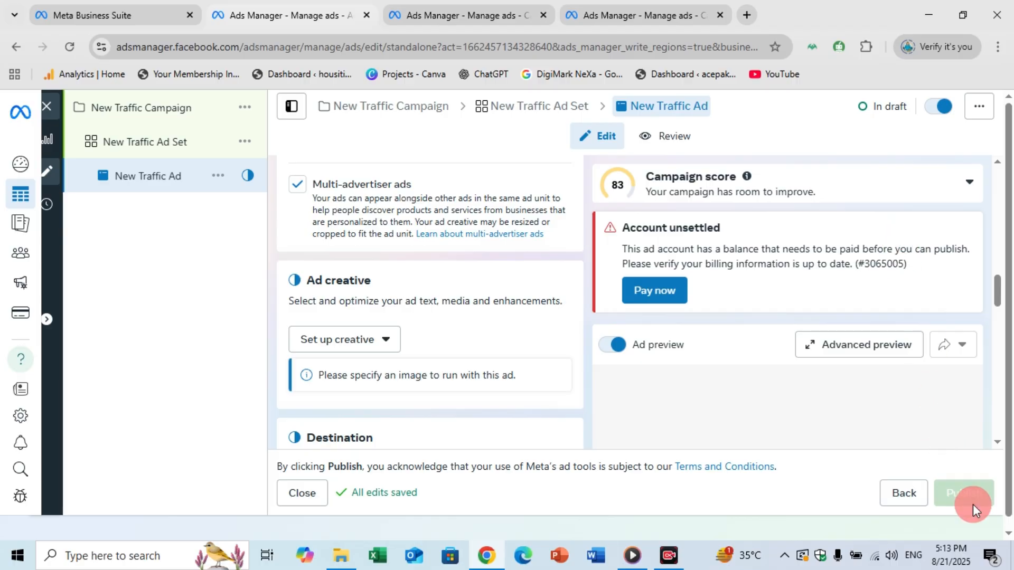
mouse_move(967, 477)
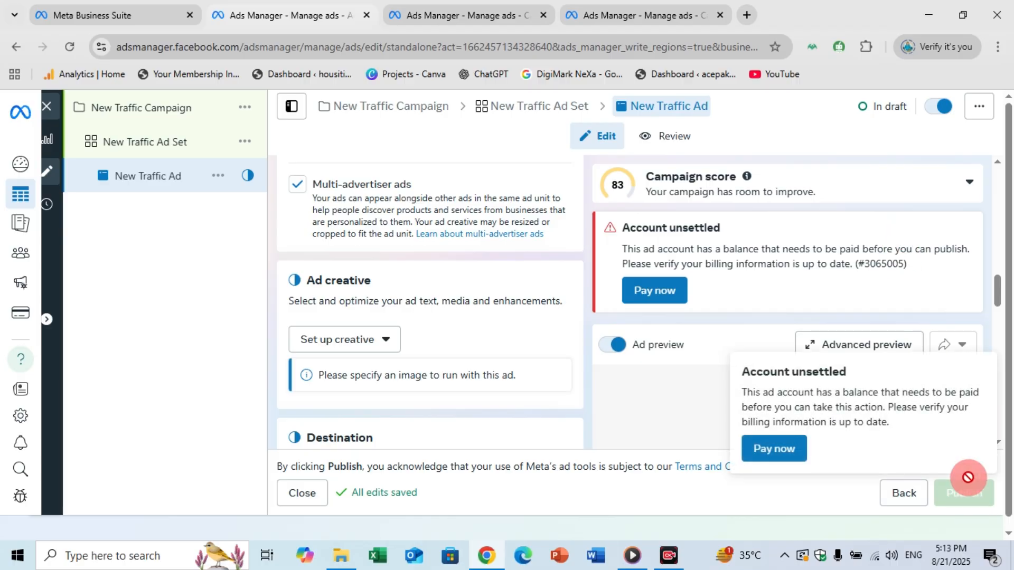